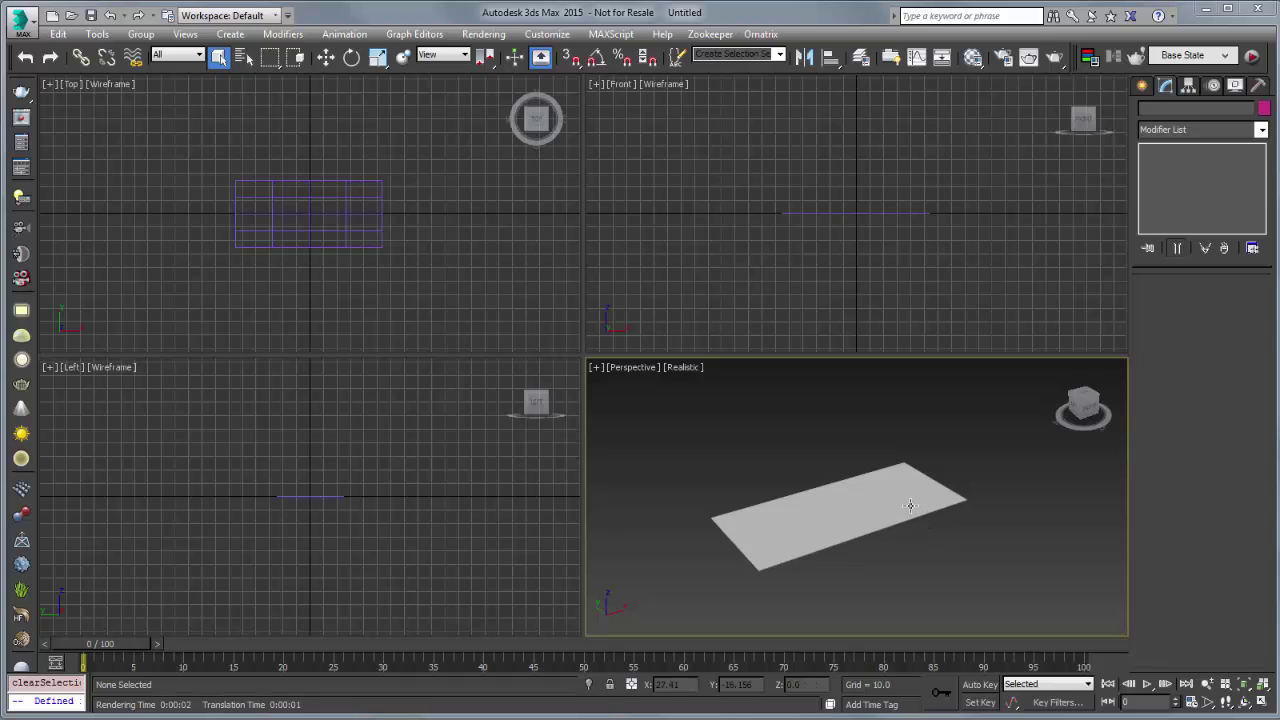
# Select the plane in a maximized Perspective view and add Ornatrix hair to it.
pyautogui.click(910, 505)
pyautogui.hotkey('alt', 'w')
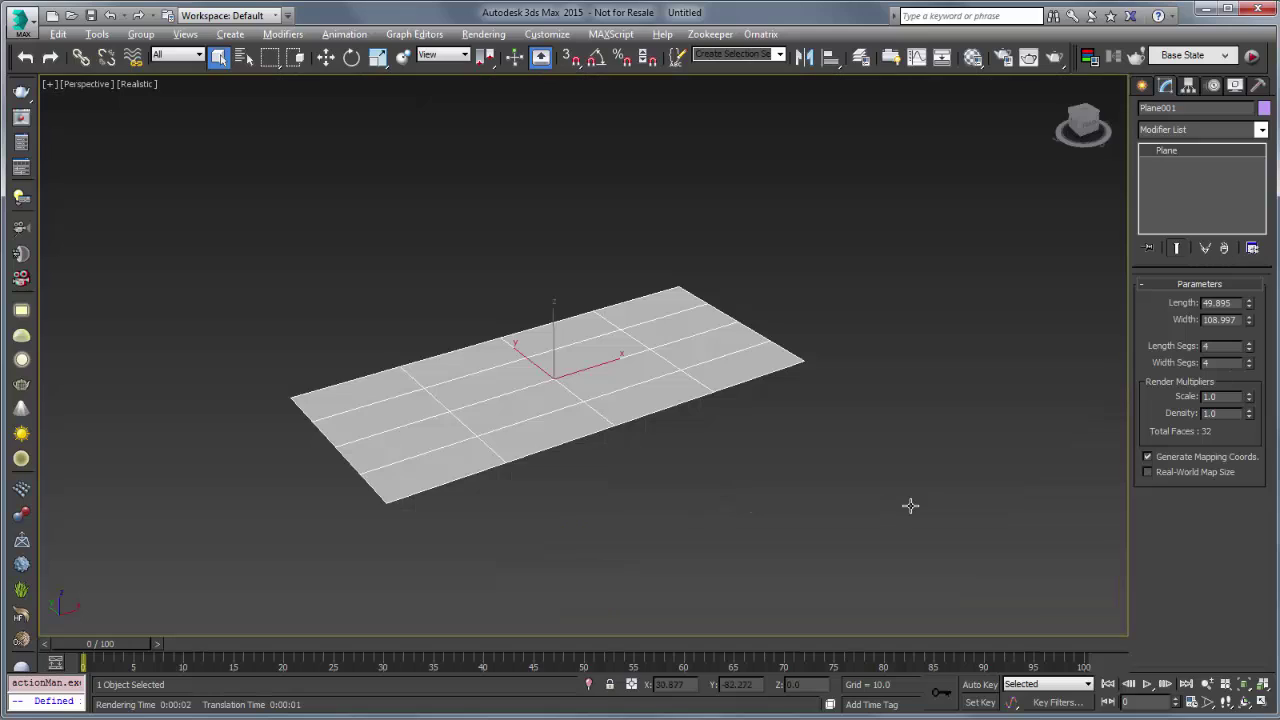
pyautogui.moveTo(754, 483); pyautogui.dragTo(791, 480, button='middle')
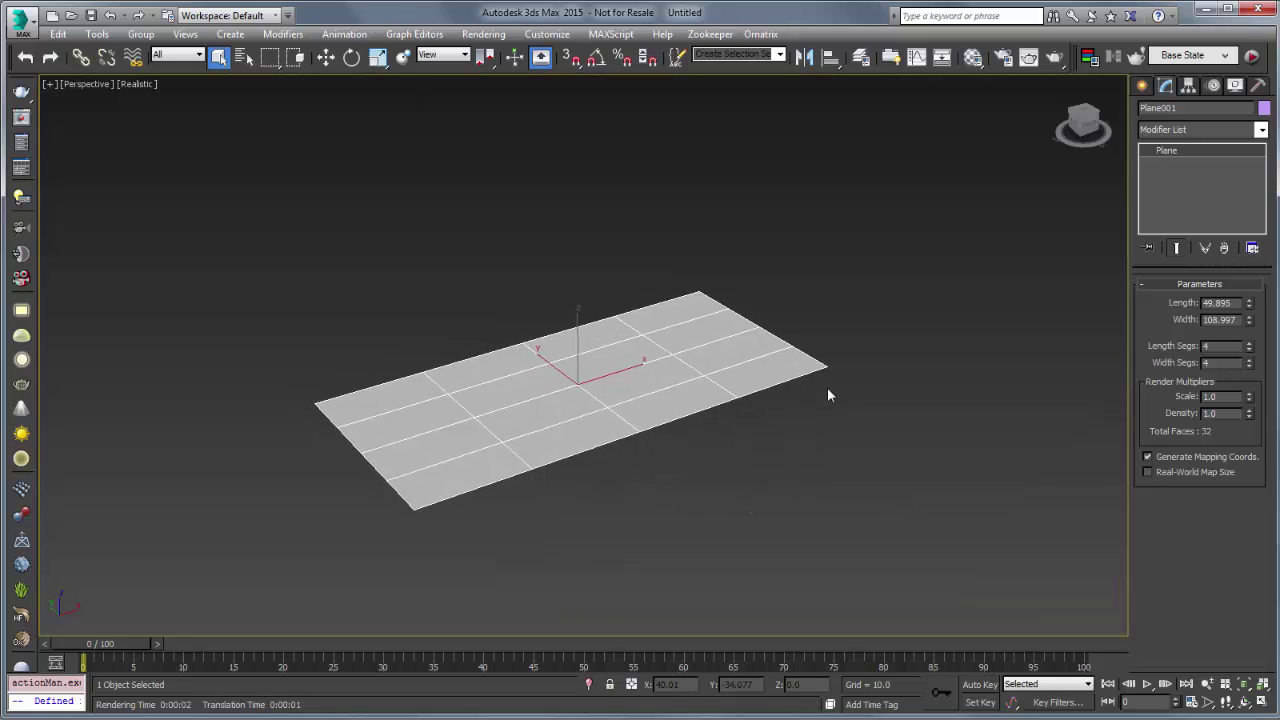
pyautogui.click(846, 337)
pyautogui.click(731, 361)
pyautogui.click(760, 34)
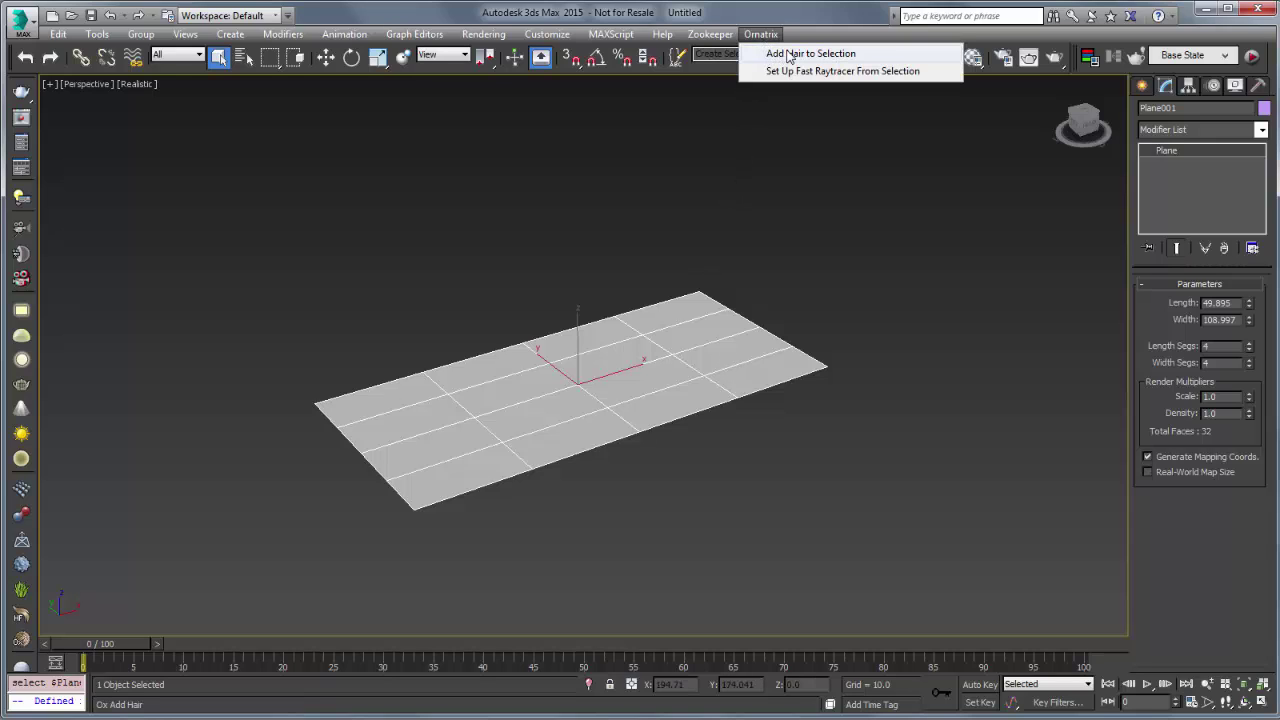
pyautogui.click(790, 54)
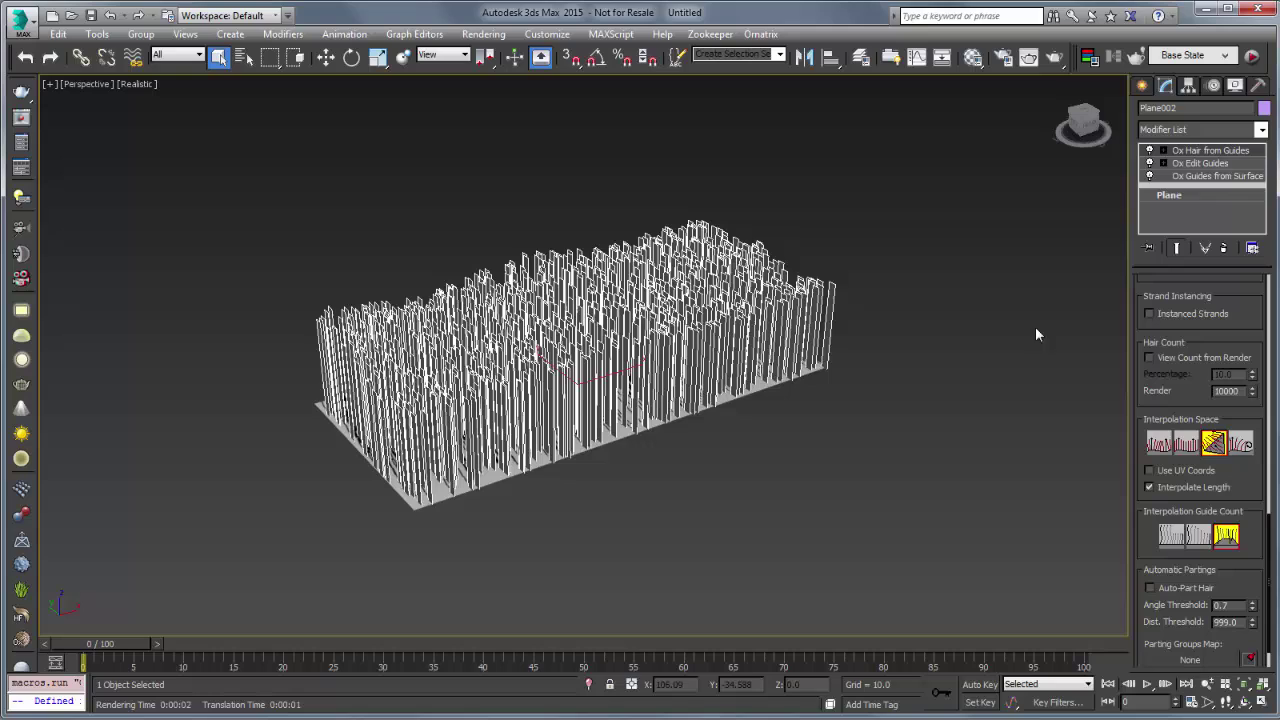
# Create an EPHERE Ornatrix MR Hair object in the viewport.
pyautogui.click(1141, 88)
pyautogui.click(1155, 136)
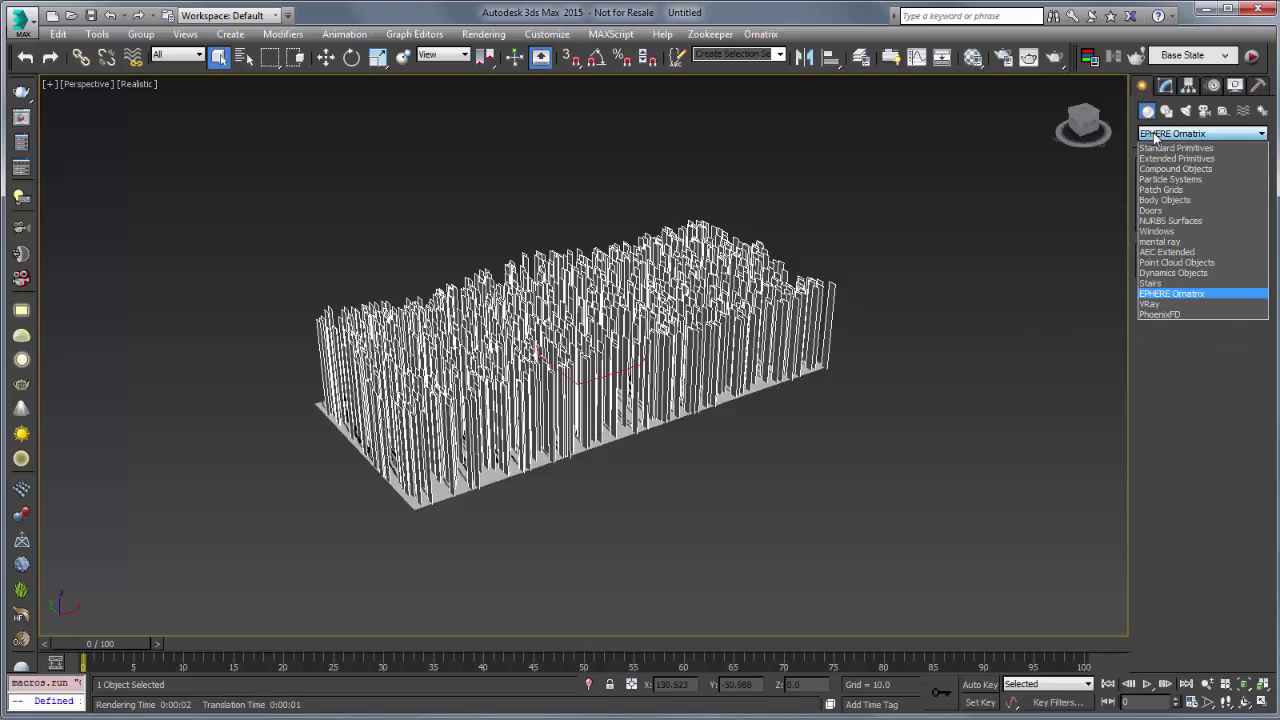
pyautogui.click(1164, 298)
pyautogui.click(1172, 221)
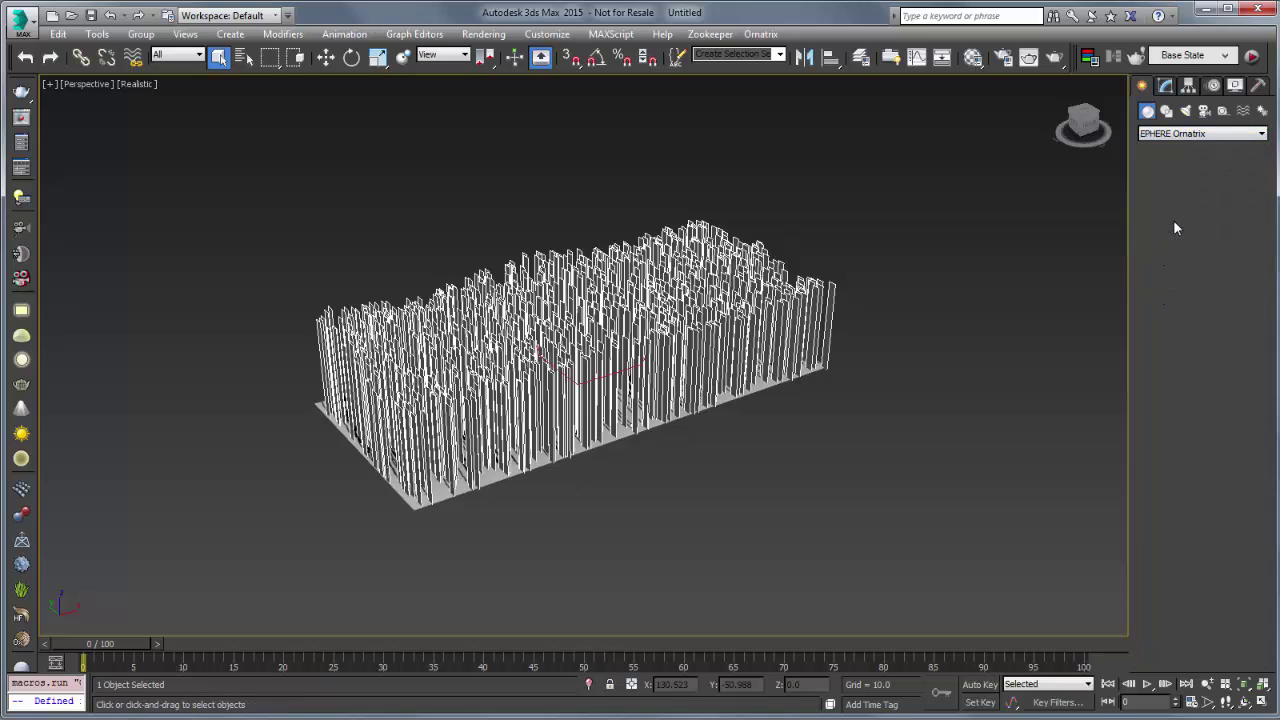
pyautogui.click(891, 378)
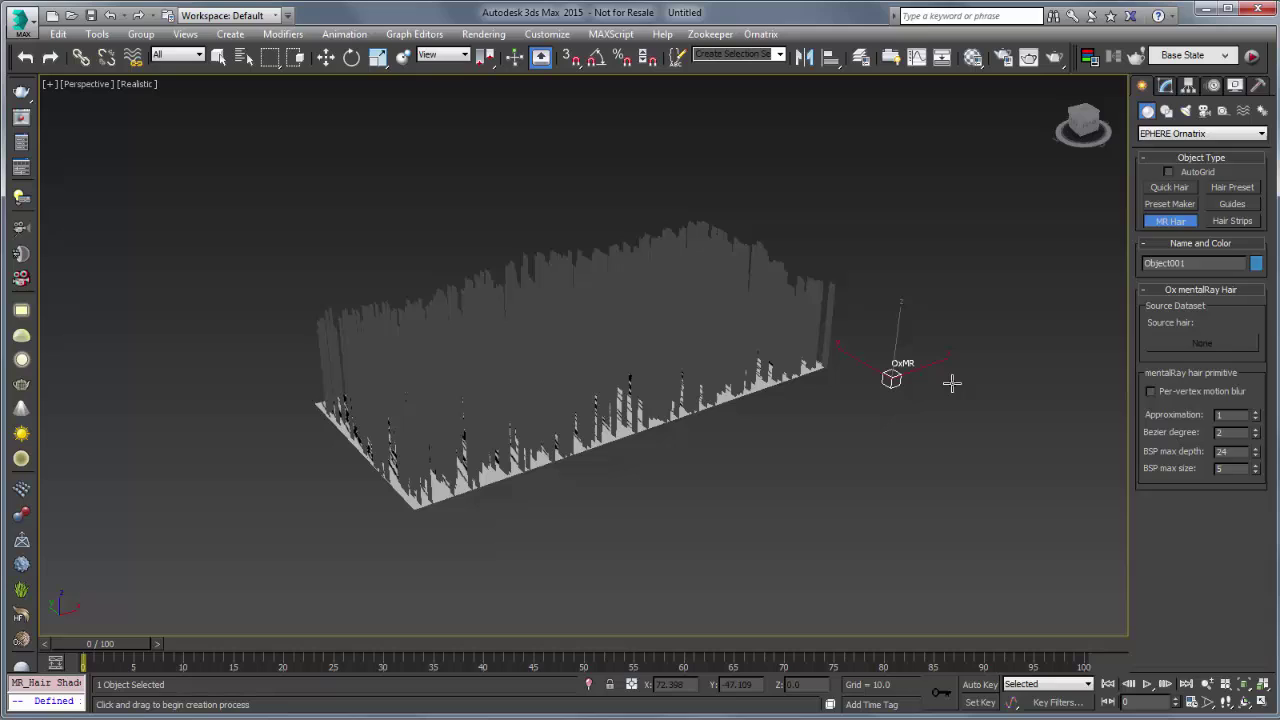
pyautogui.rightClick(951, 383)
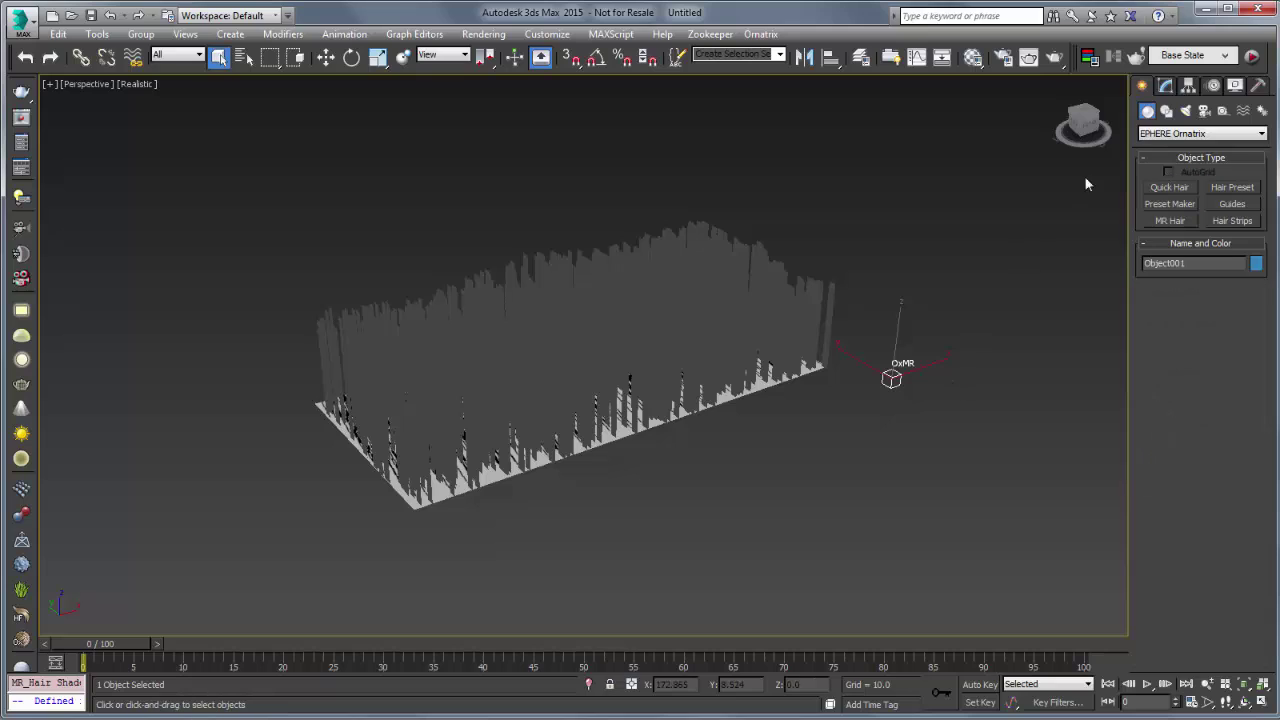
# Set the MR Hair object's source hair to Plane002 and start a production render.
pyautogui.click(1166, 86)
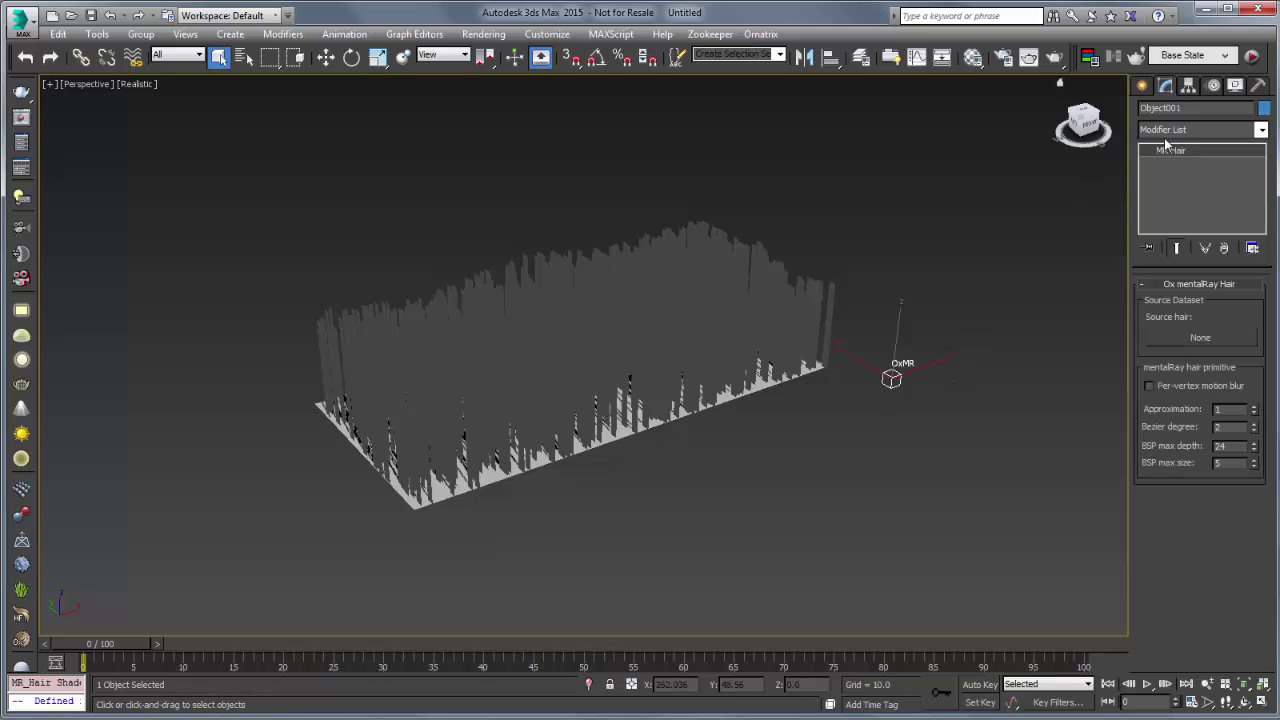
pyautogui.click(1176, 339)
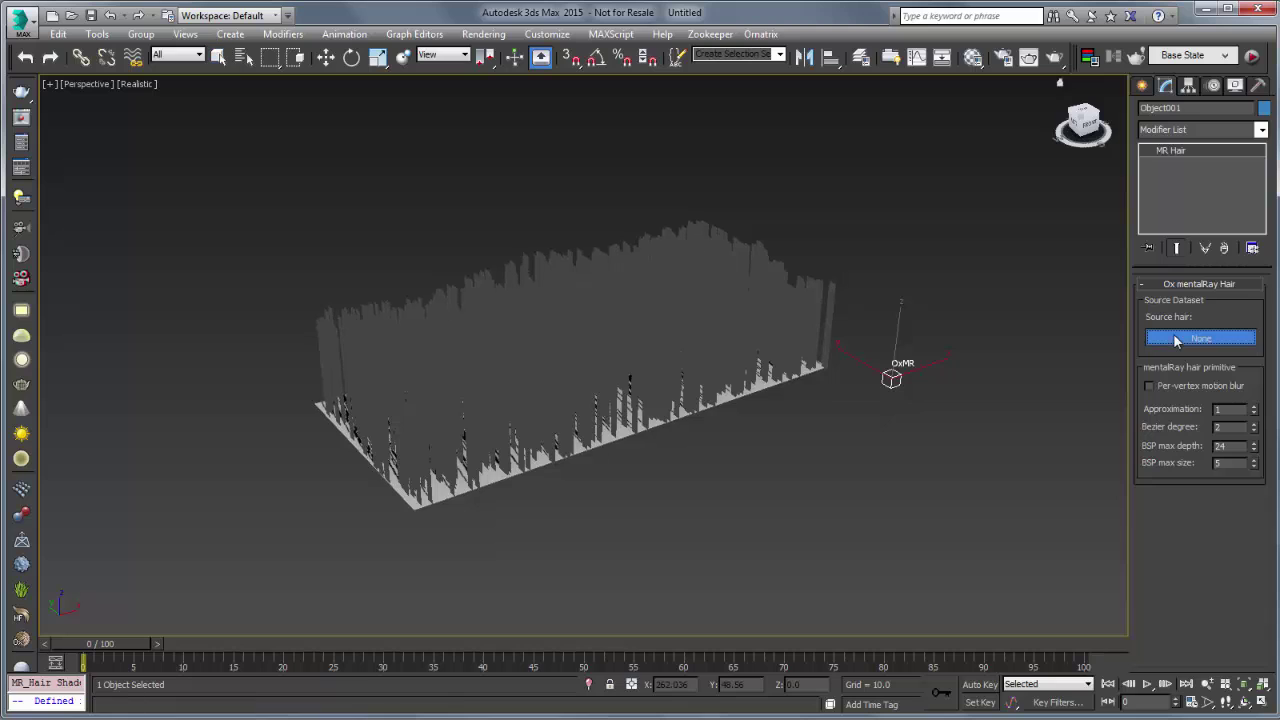
pyautogui.click(745, 275)
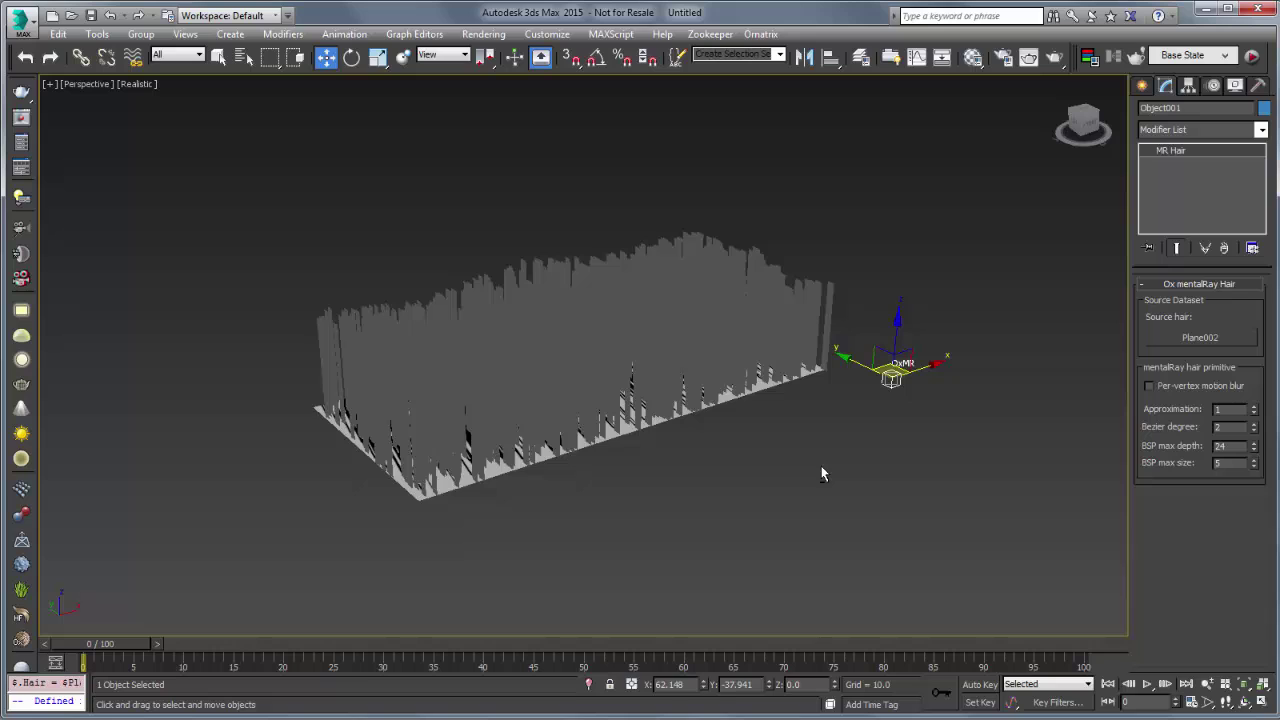
pyautogui.click(1058, 59)
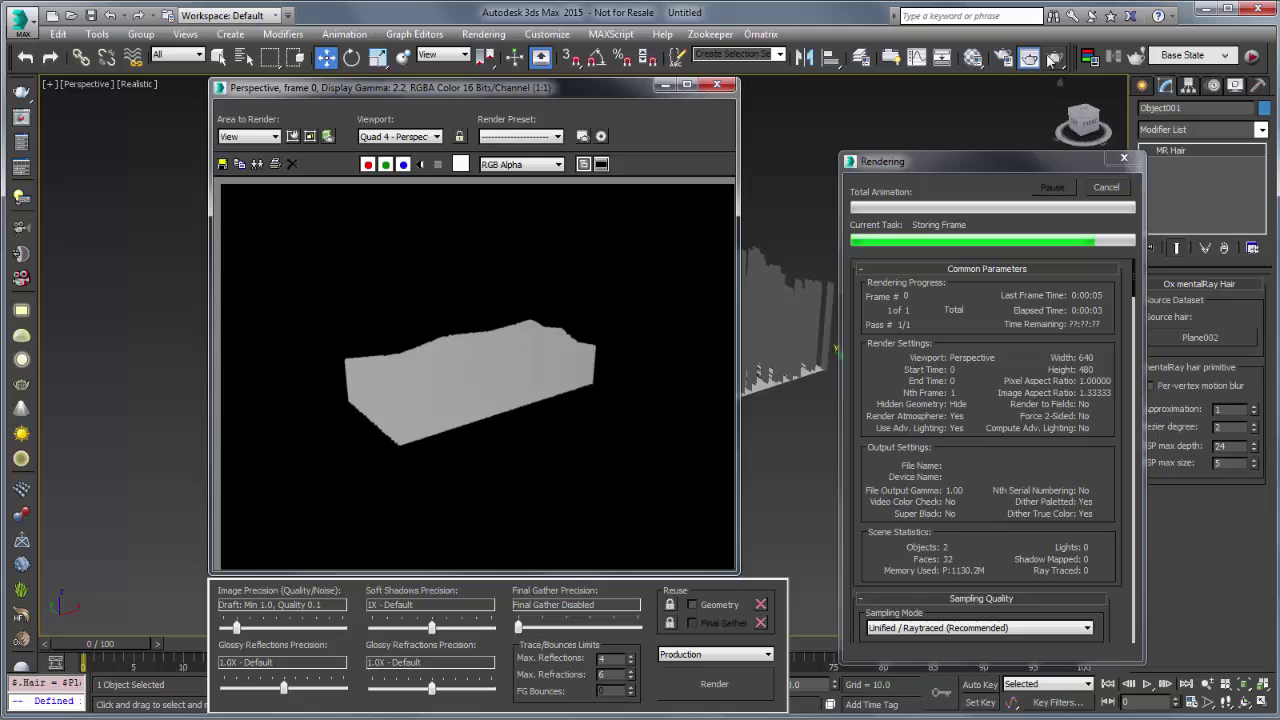
# Zoom into the rendered hair, reselect Plane002 and close the render window.
pyautogui.scroll(2, 465, 356)
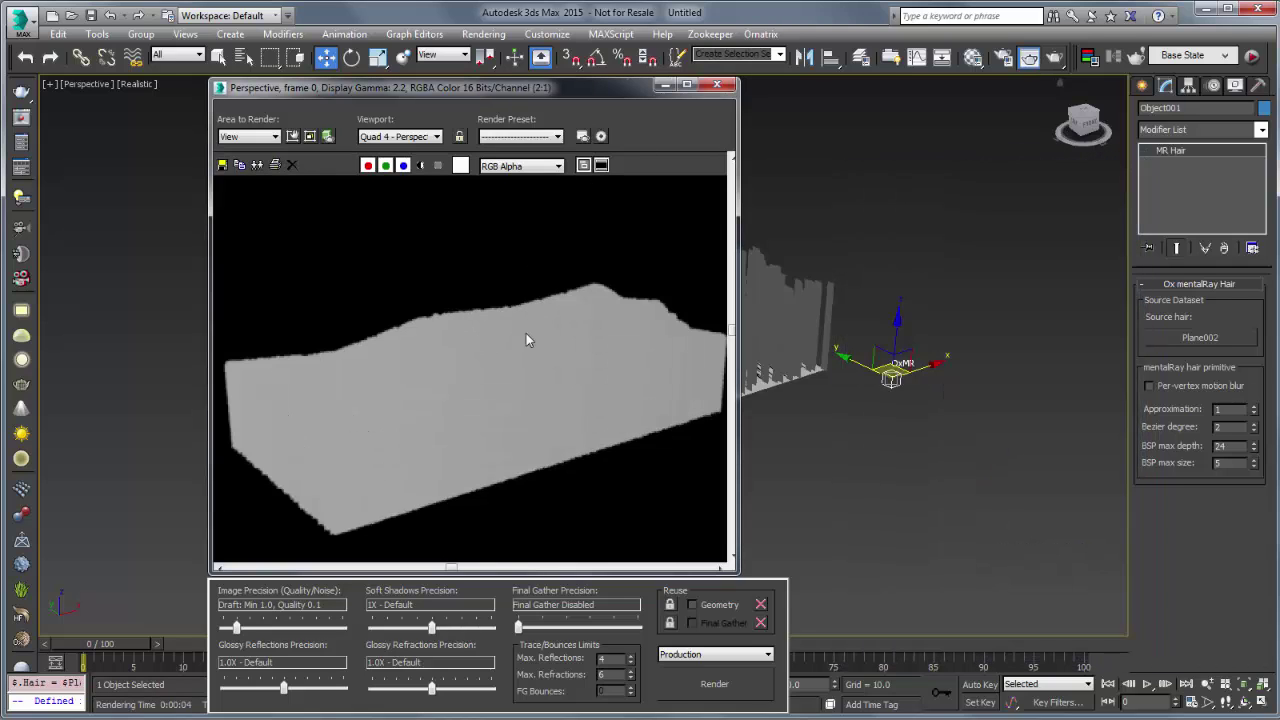
pyautogui.click(754, 194)
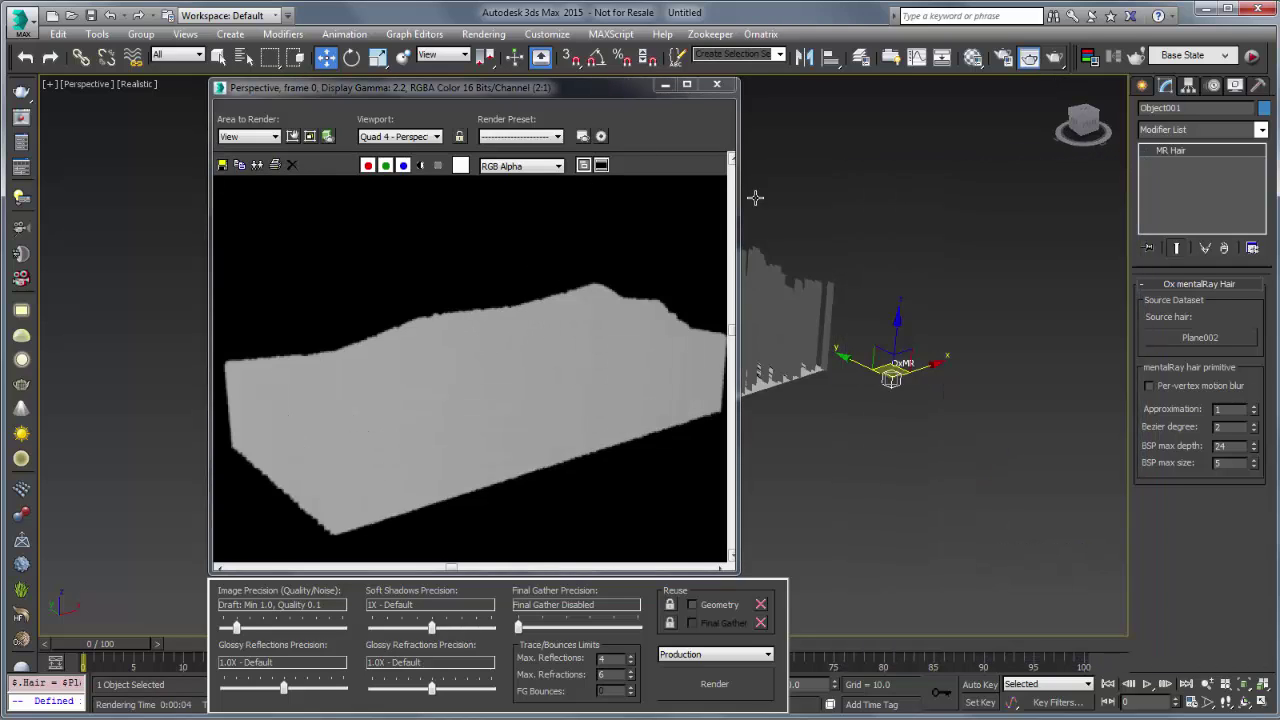
pyautogui.click(716, 84)
# Brush the Ox Edit Guides toward the plane's front-left so the strands sweep.
pyautogui.click(1195, 165)
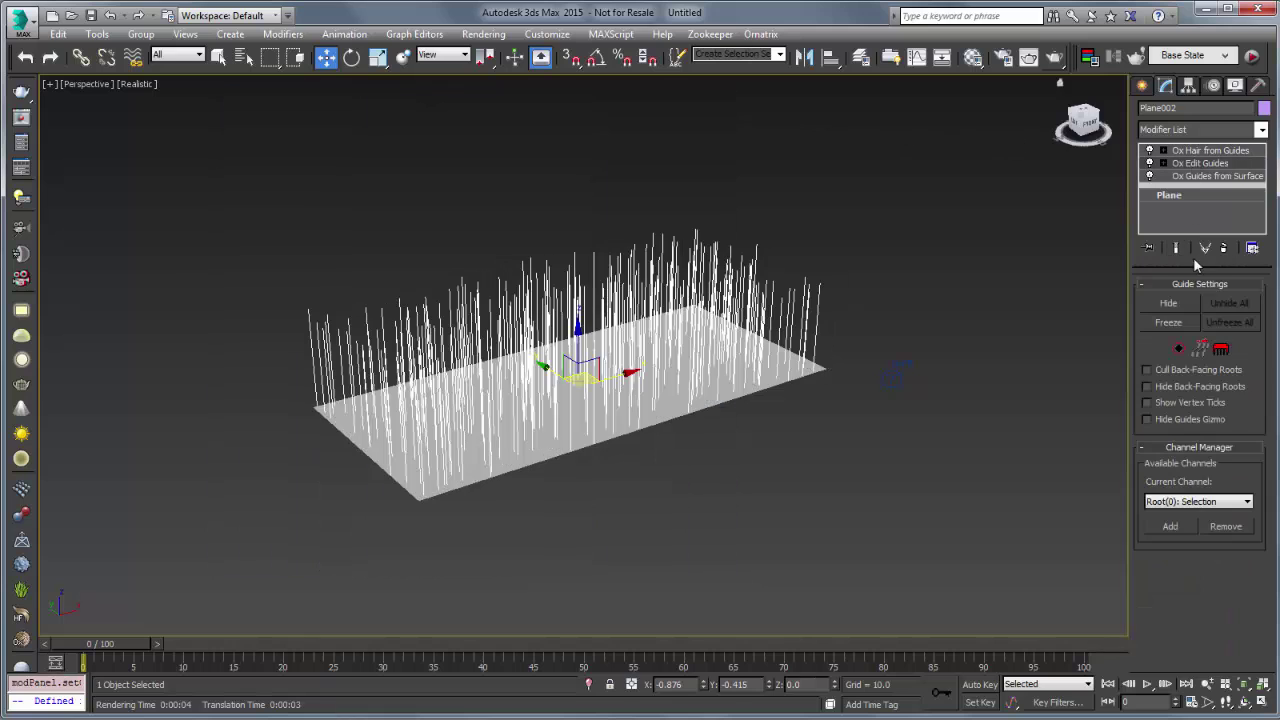
pyautogui.click(1220, 347)
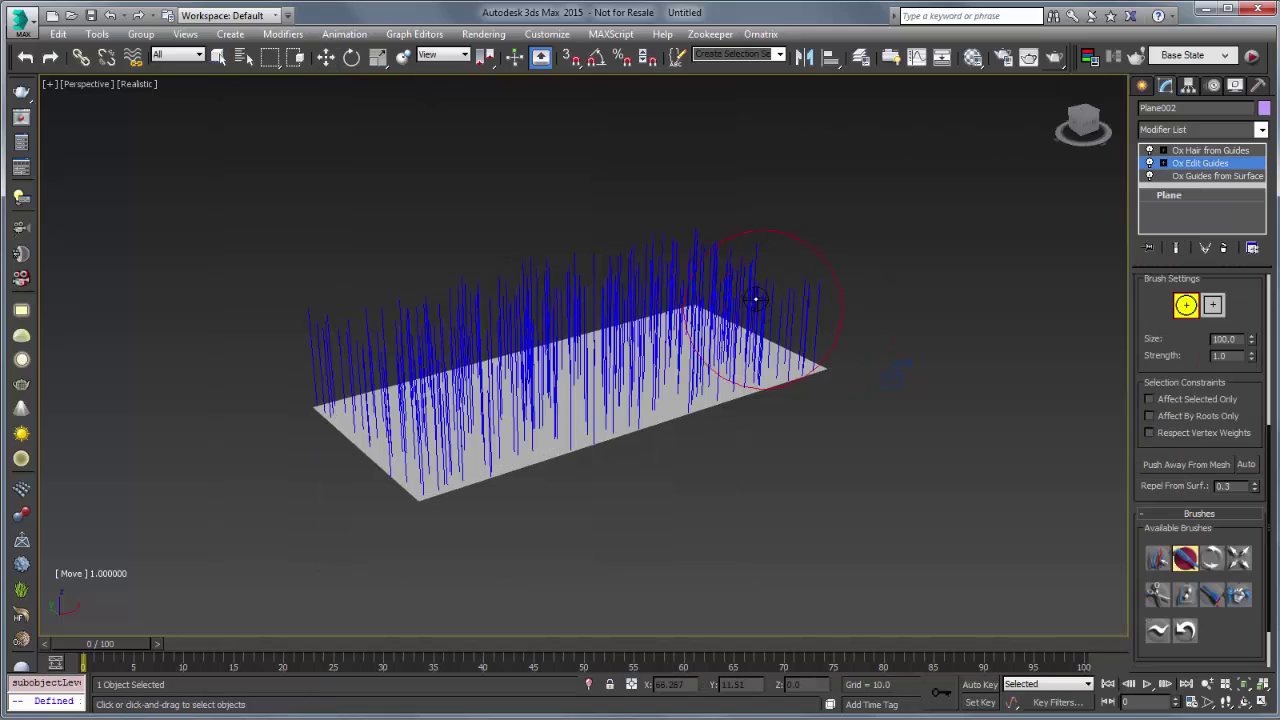
pyautogui.moveTo(620, 294)
pyautogui.mouseDown()
pyautogui.moveTo(429, 443)
pyautogui.moveTo(529, 417)
pyautogui.moveTo(617, 371)
pyautogui.moveTo(791, 329)
pyautogui.moveTo(706, 366)
pyautogui.moveTo(608, 373)
pyautogui.moveTo(737, 357)
pyautogui.moveTo(777, 366)
pyautogui.mouseUp()
pyautogui.press('q')
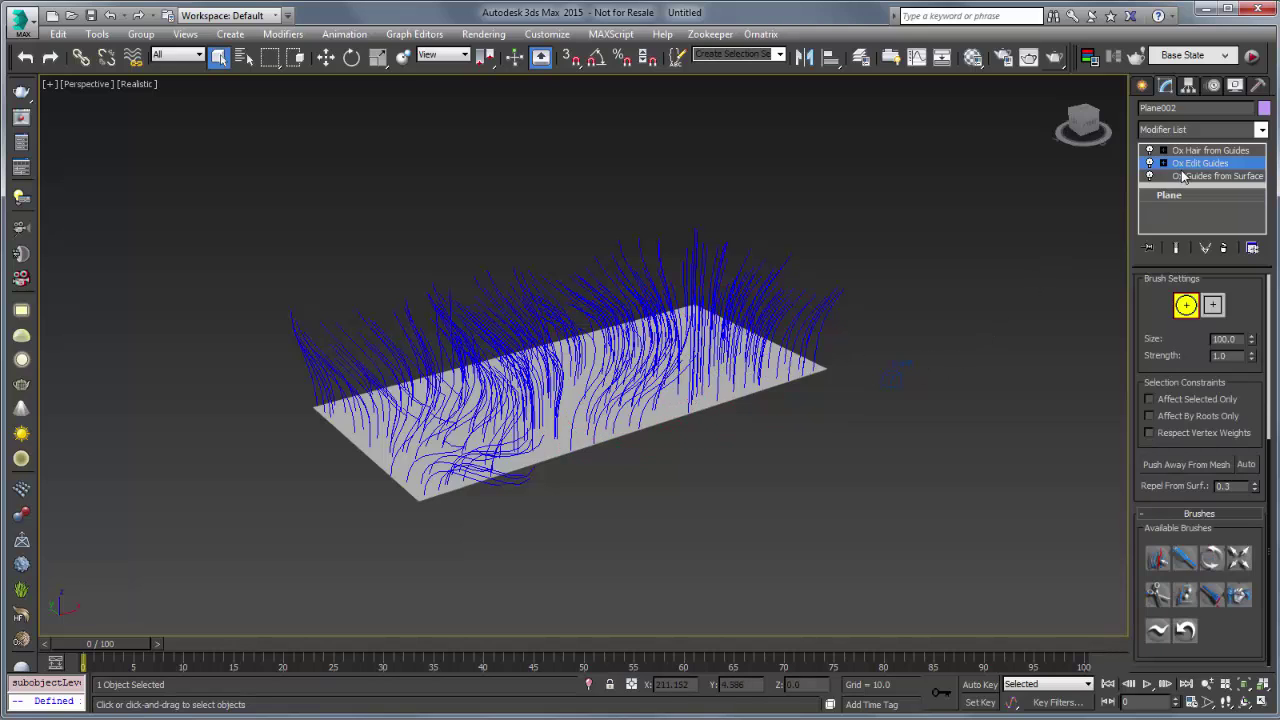
pyautogui.click(1190, 168)
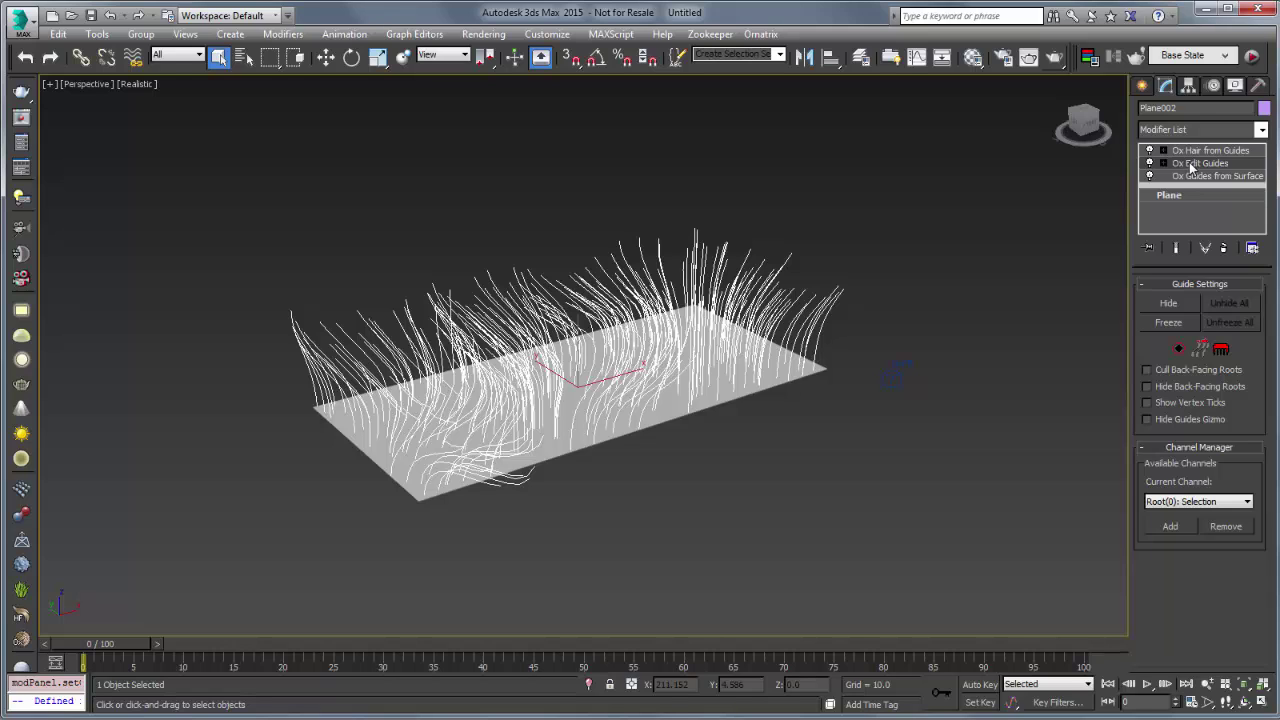
# Set the hair render count to 2000 and add an Ox Render Settings modifier to Plane002.
pyautogui.click(1193, 152)
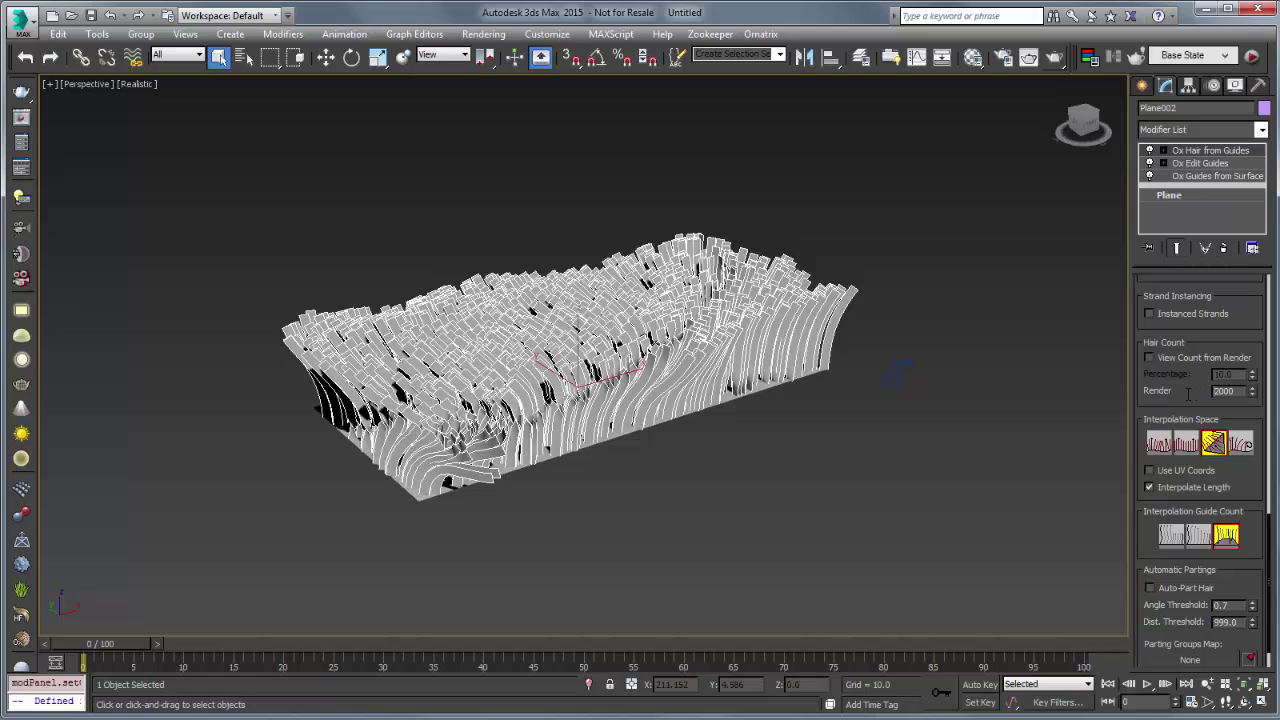
pyautogui.click(940, 412)
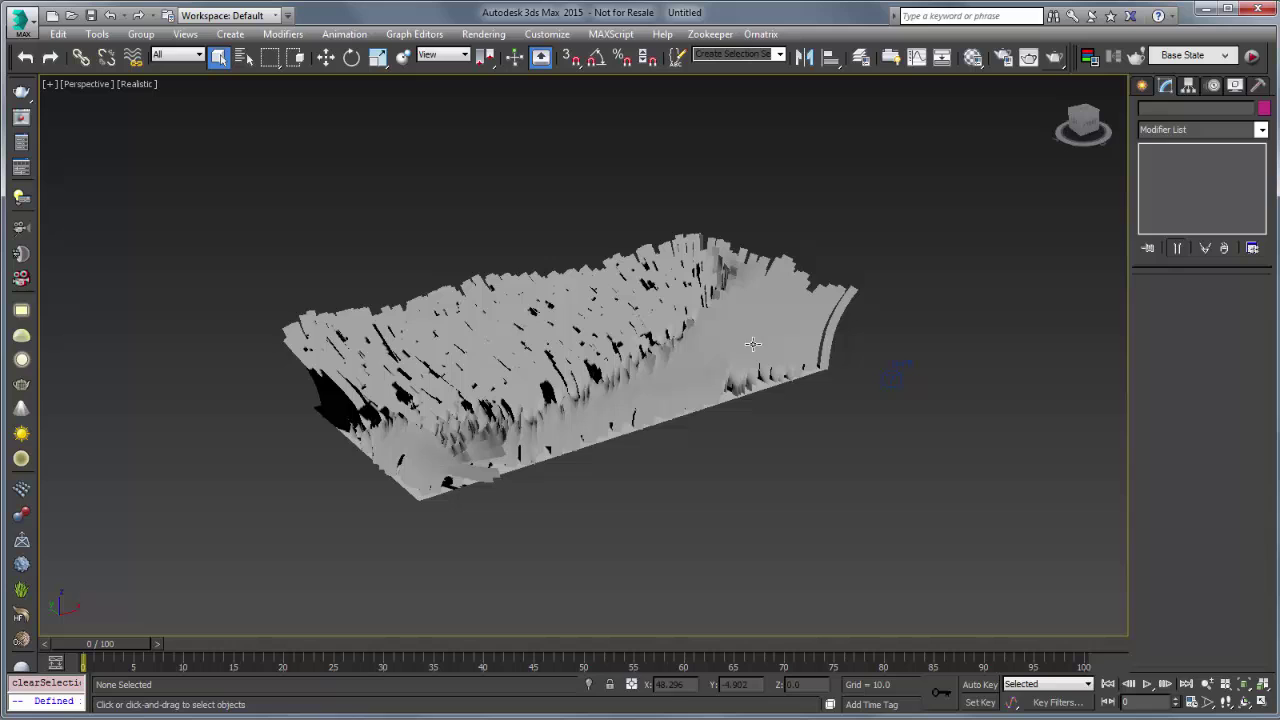
pyautogui.click(810, 301)
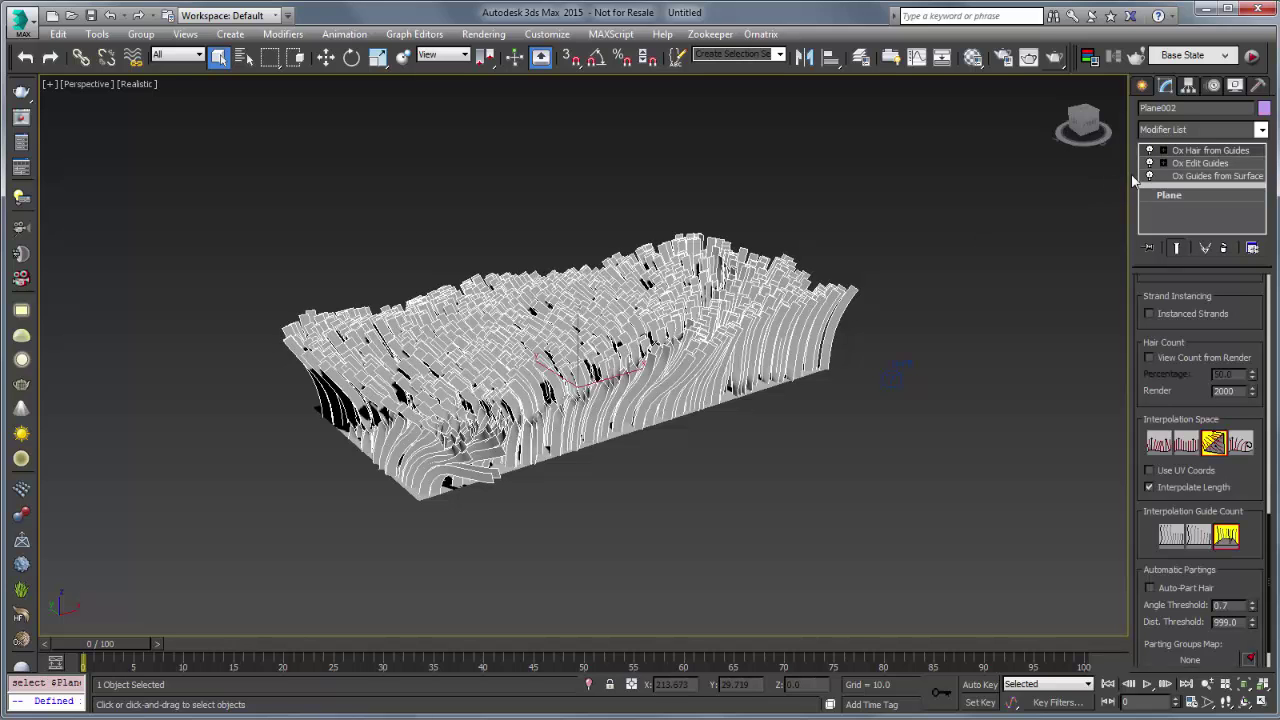
pyautogui.click(1195, 130)
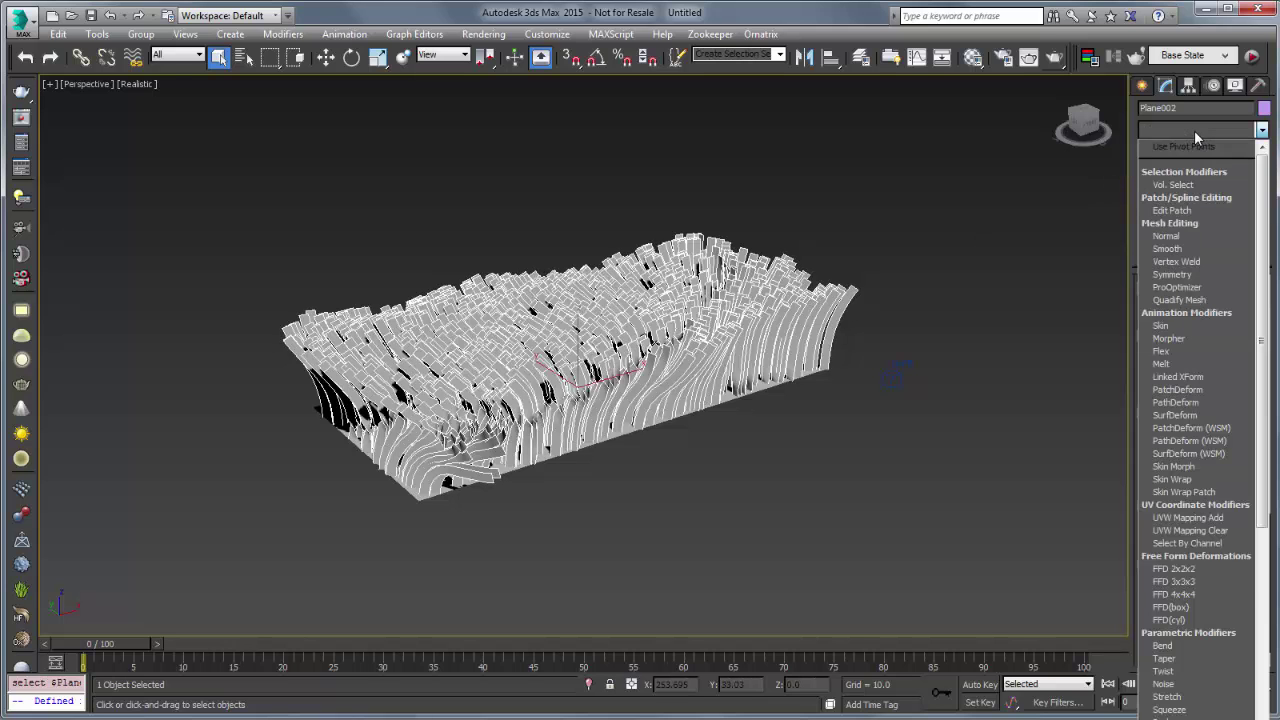
pyautogui.scroll(-5, 1195, 300)
pyautogui.scroll(-5, 1195, 300)
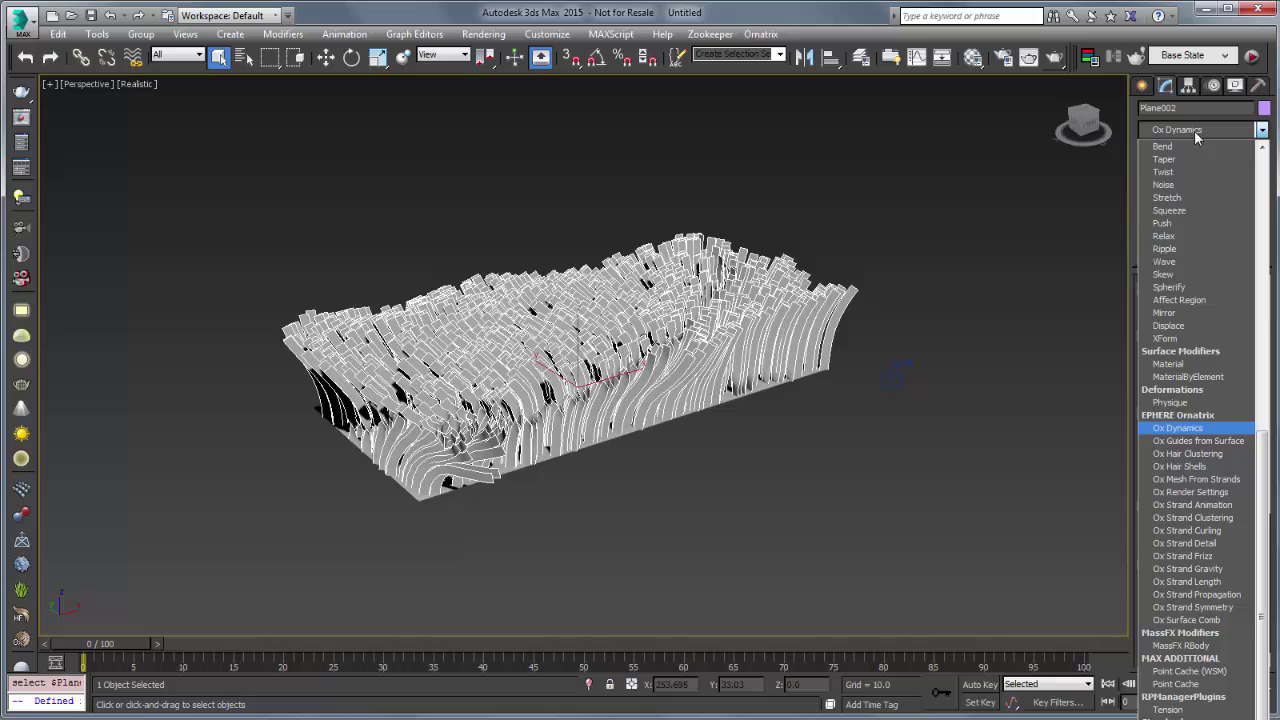
pyautogui.click(1196, 492)
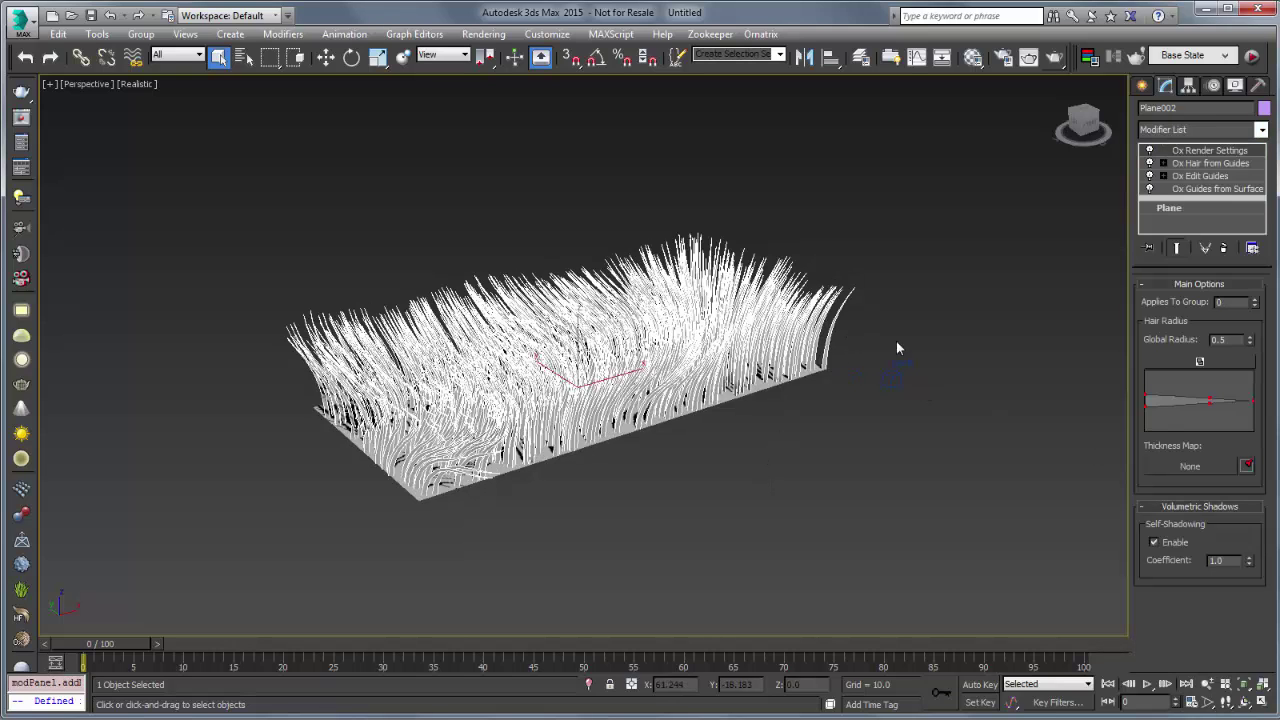
pyautogui.click(975, 307)
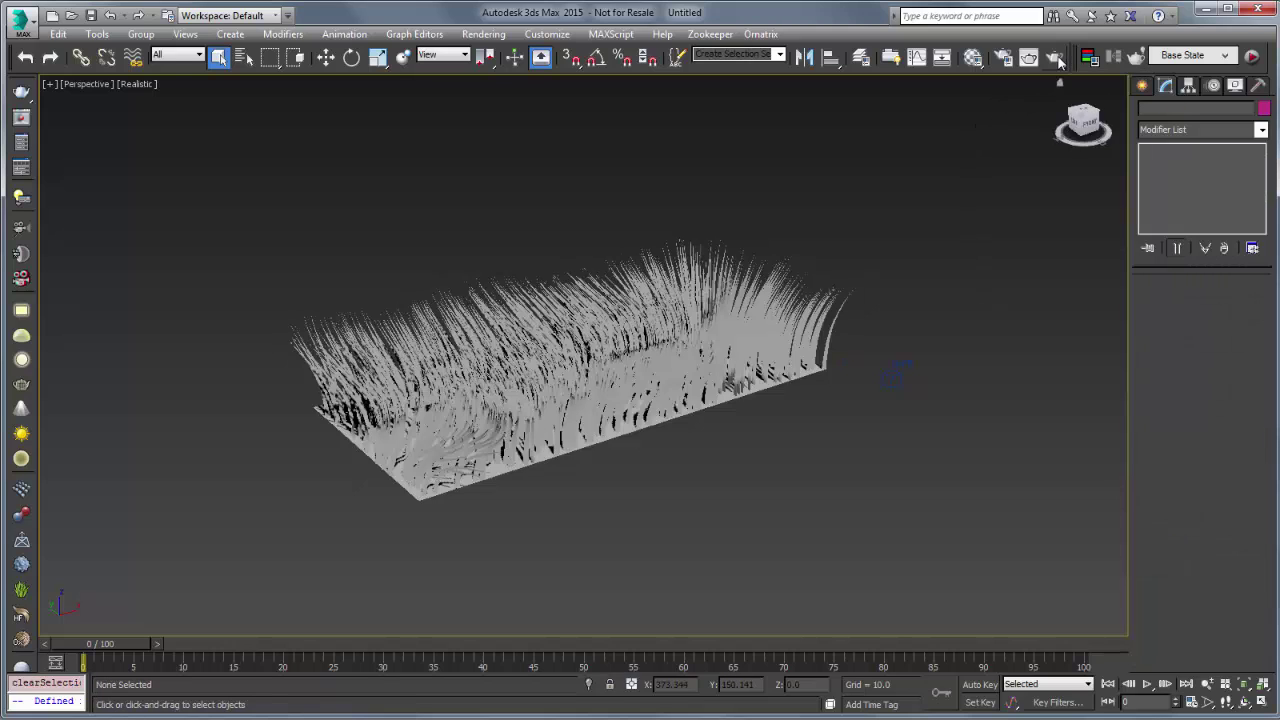
# Re-render the grass scene and close the grey render window.
pyautogui.click(1058, 58)
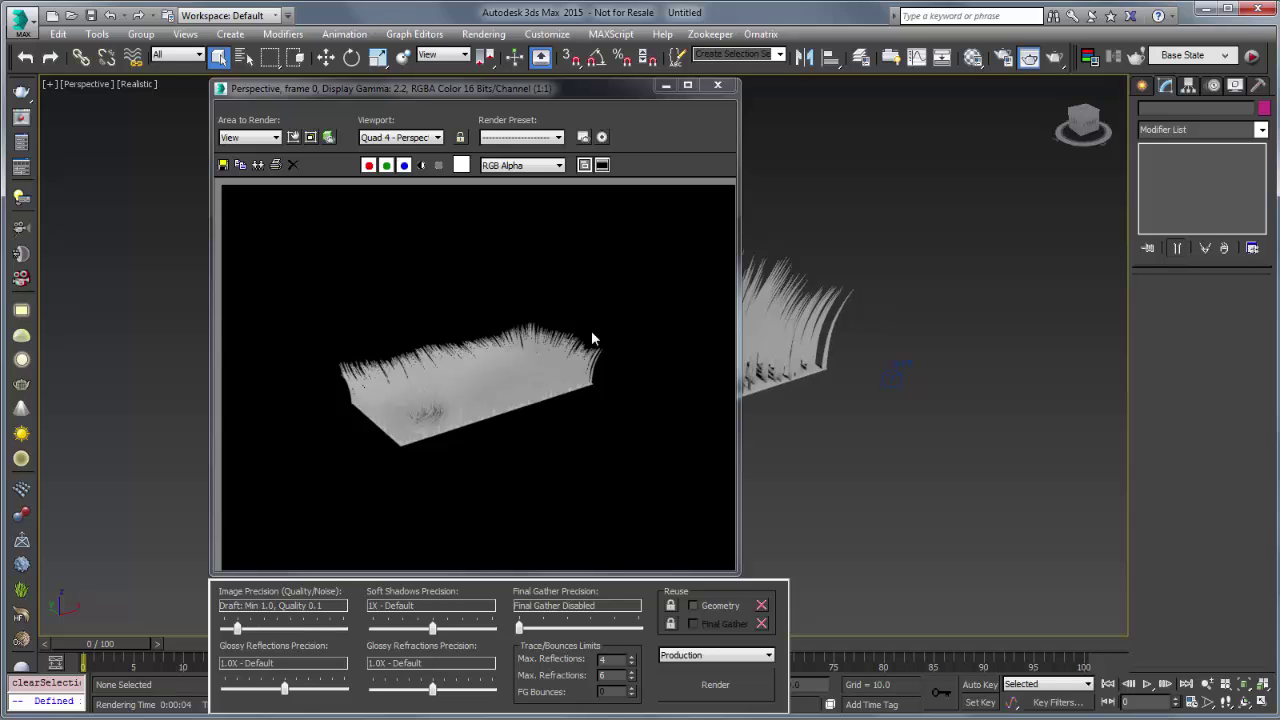
pyautogui.click(720, 89)
# Open the Material Editor and assign a Checker map to the diffuse colour.
pyautogui.press('m')
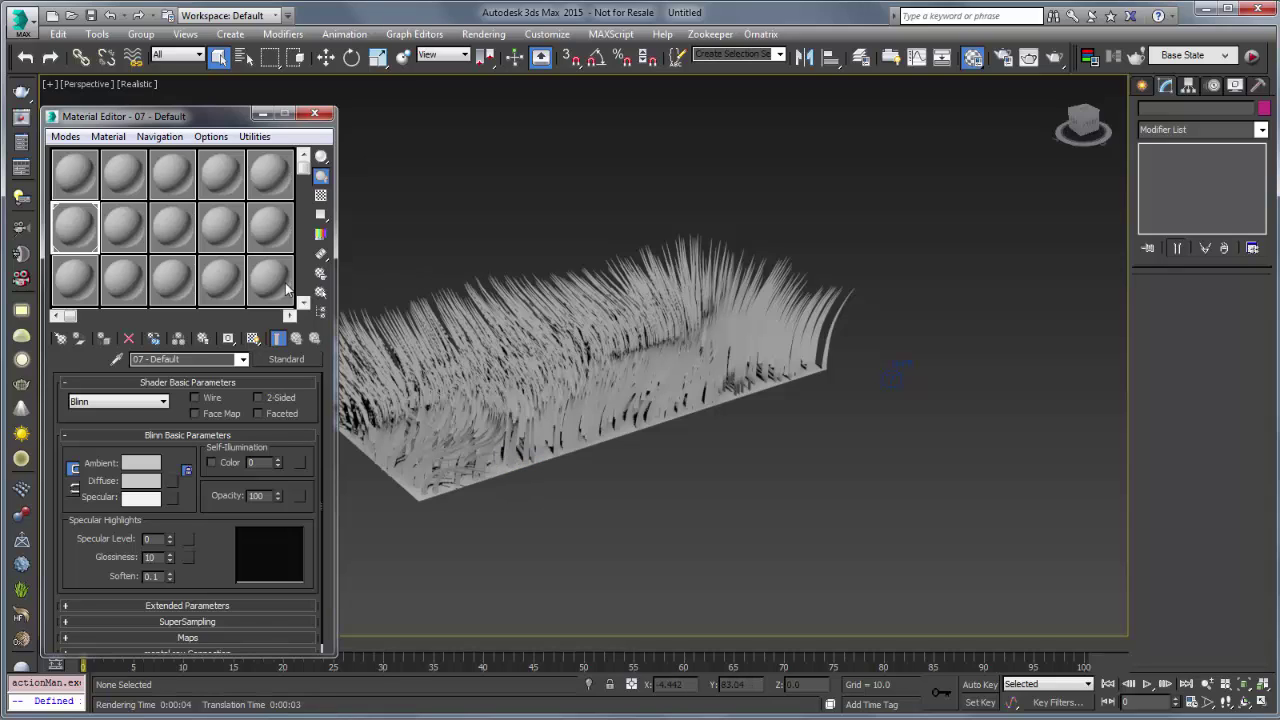
pyautogui.click(172, 483)
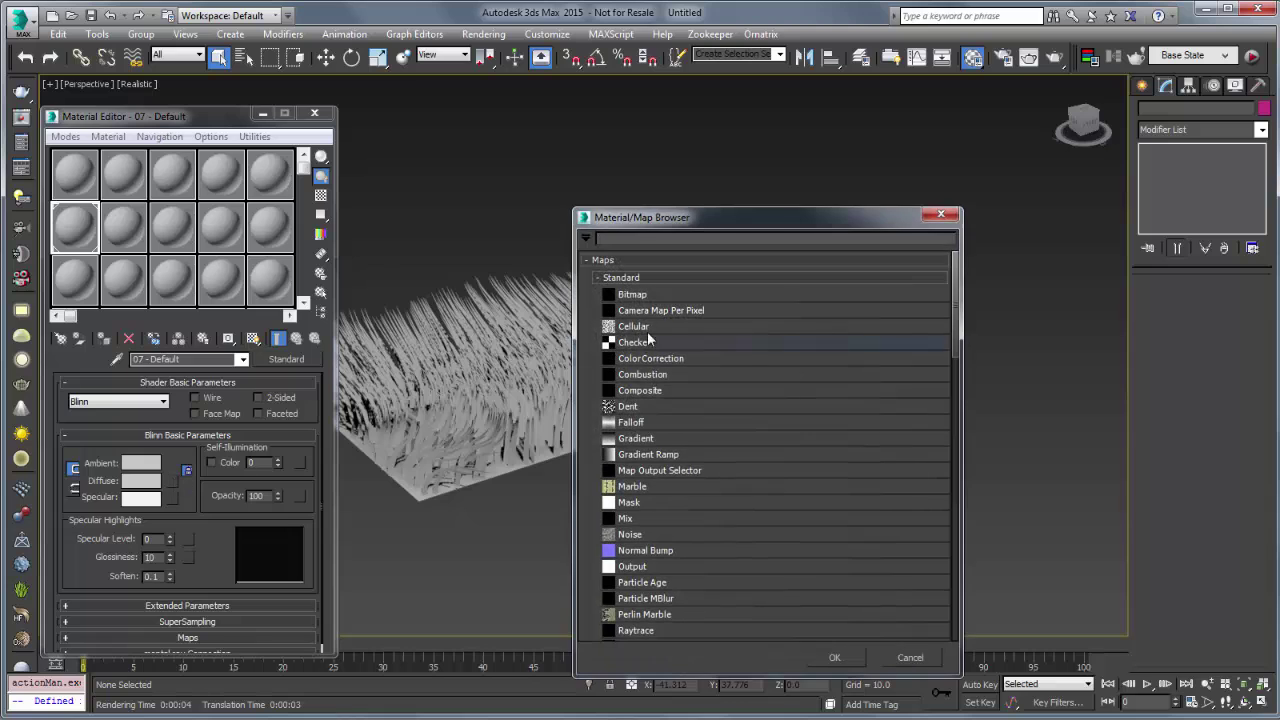
pyautogui.doubleClick(676, 341)
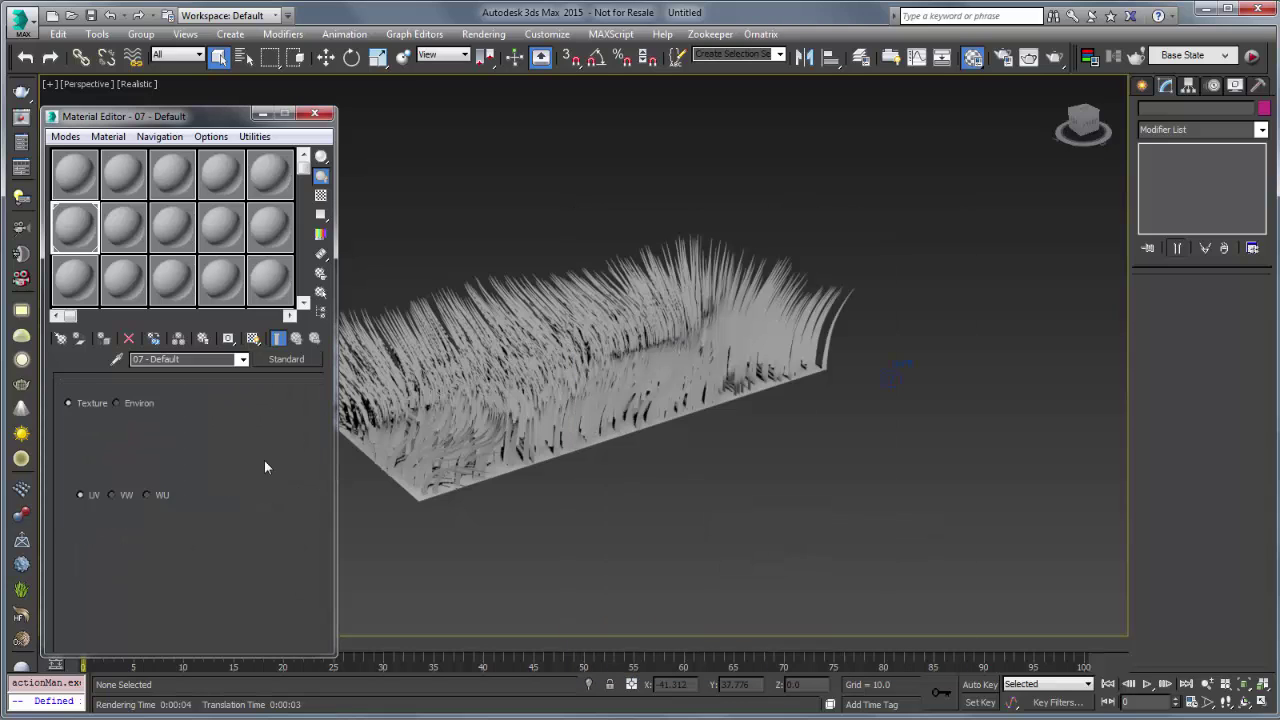
# Tile the checker 3 by 3 and show it shaded on the grass in the viewport.
pyautogui.doubleClick(189, 461)
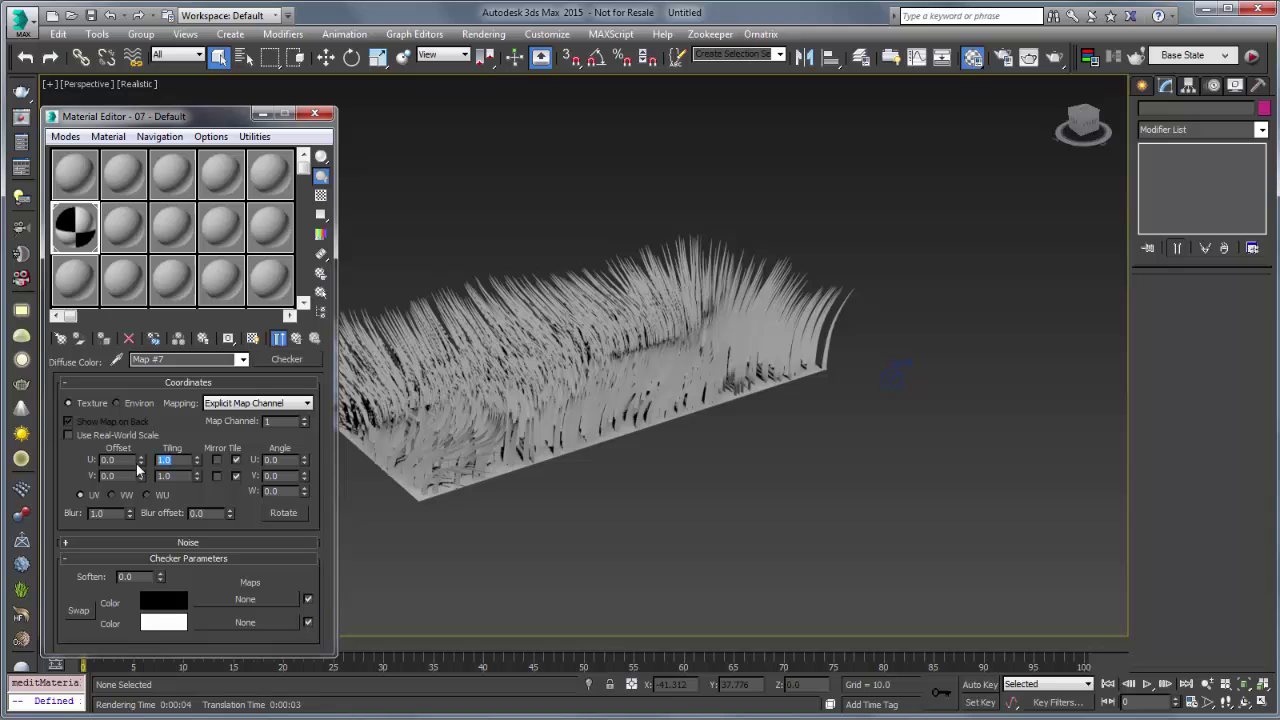
pyautogui.write('3')
pyautogui.press('Tab')
pyautogui.write('3')
pyautogui.press('Return')
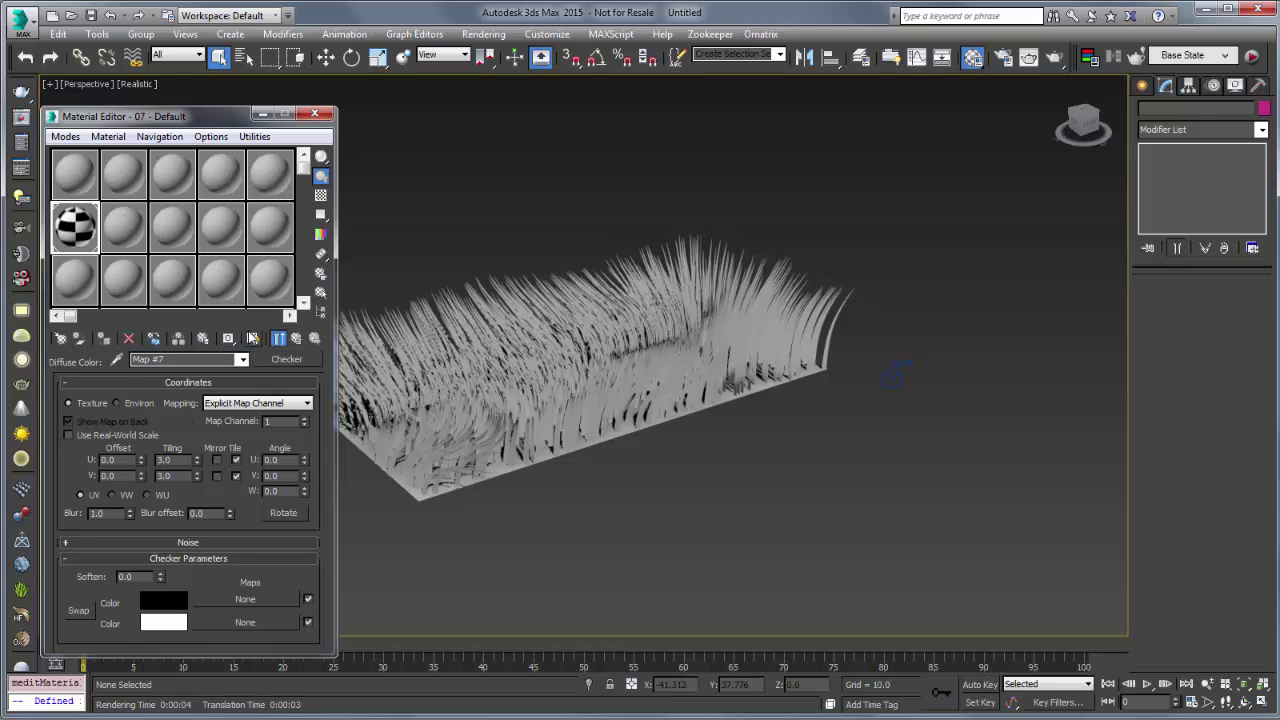
pyautogui.click(253, 338)
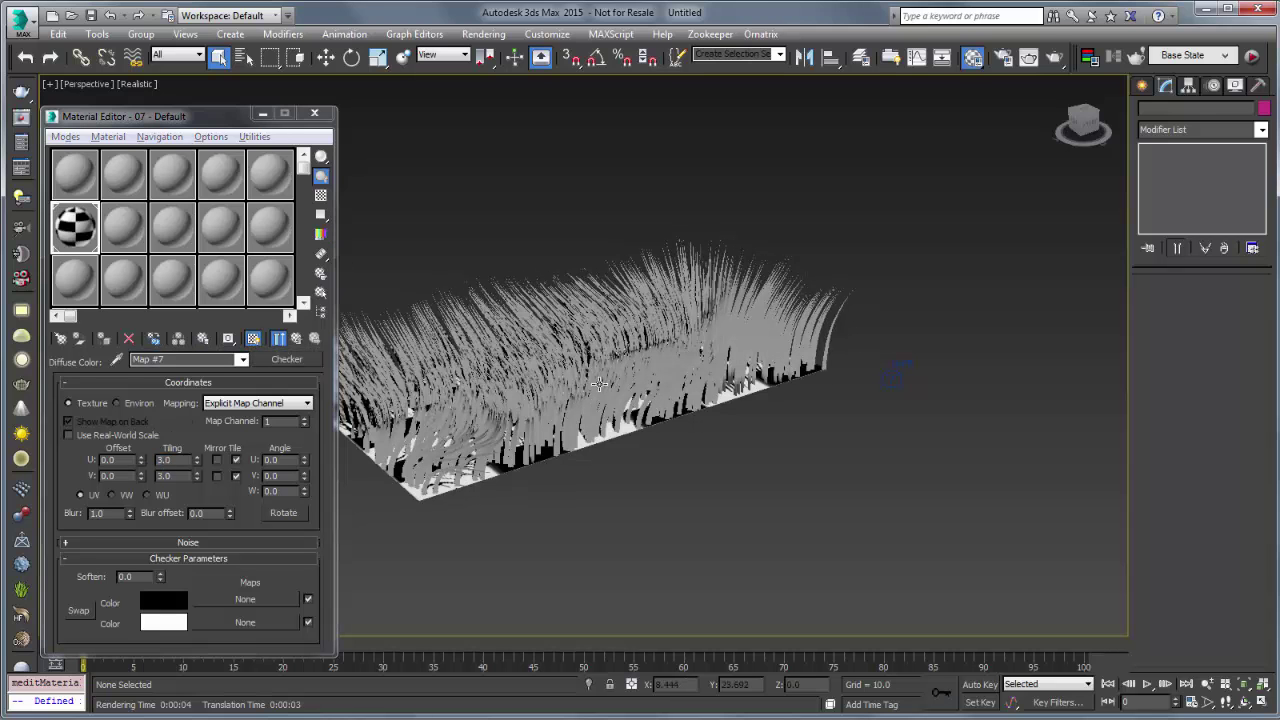
pyautogui.keyDown('alt'); pyautogui.moveTo(552, 344); pyautogui.dragTo(640, 449, button='middle'); pyautogui.keyUp('alt')
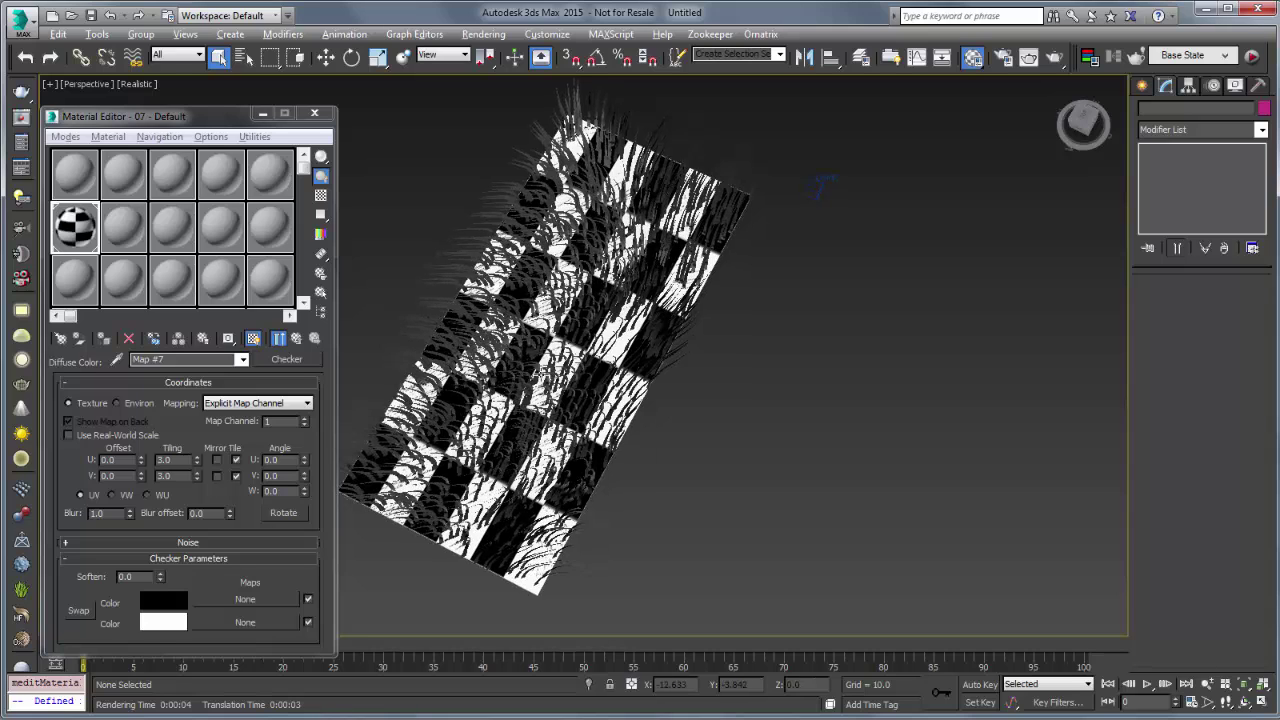
pyautogui.moveTo(573, 418)
pyautogui.keyDown('alt'); pyautogui.mouseDown(button='middle')
pyautogui.moveTo(528, 320)
pyautogui.moveTo(648, 307)
pyautogui.mouseUp(button='middle'); pyautogui.keyUp('alt')
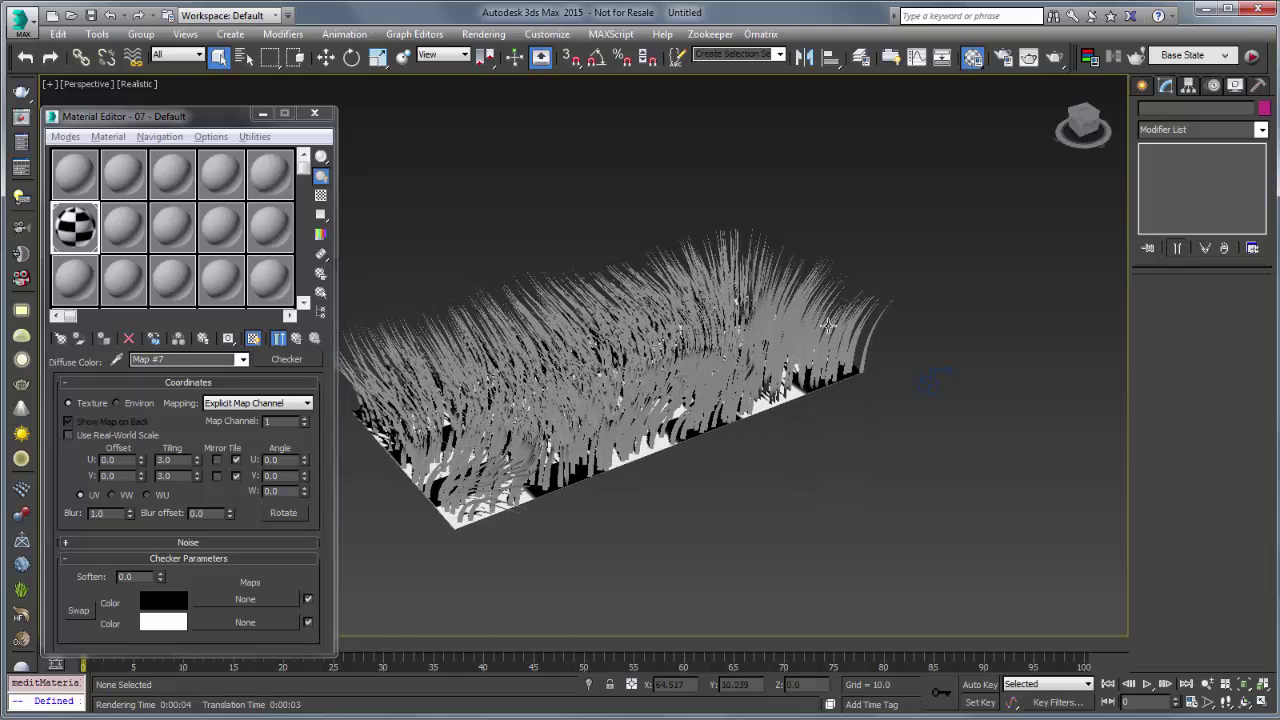
pyautogui.click(1054, 56)
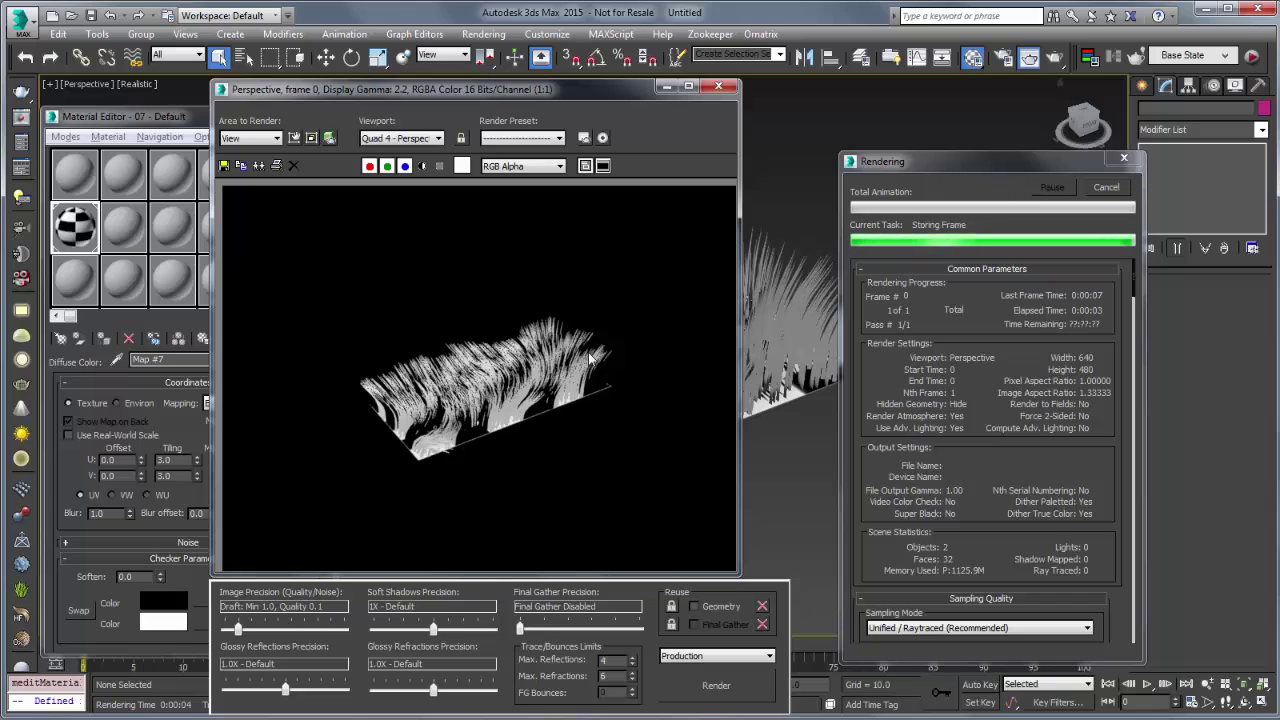
pyautogui.click(718, 87)
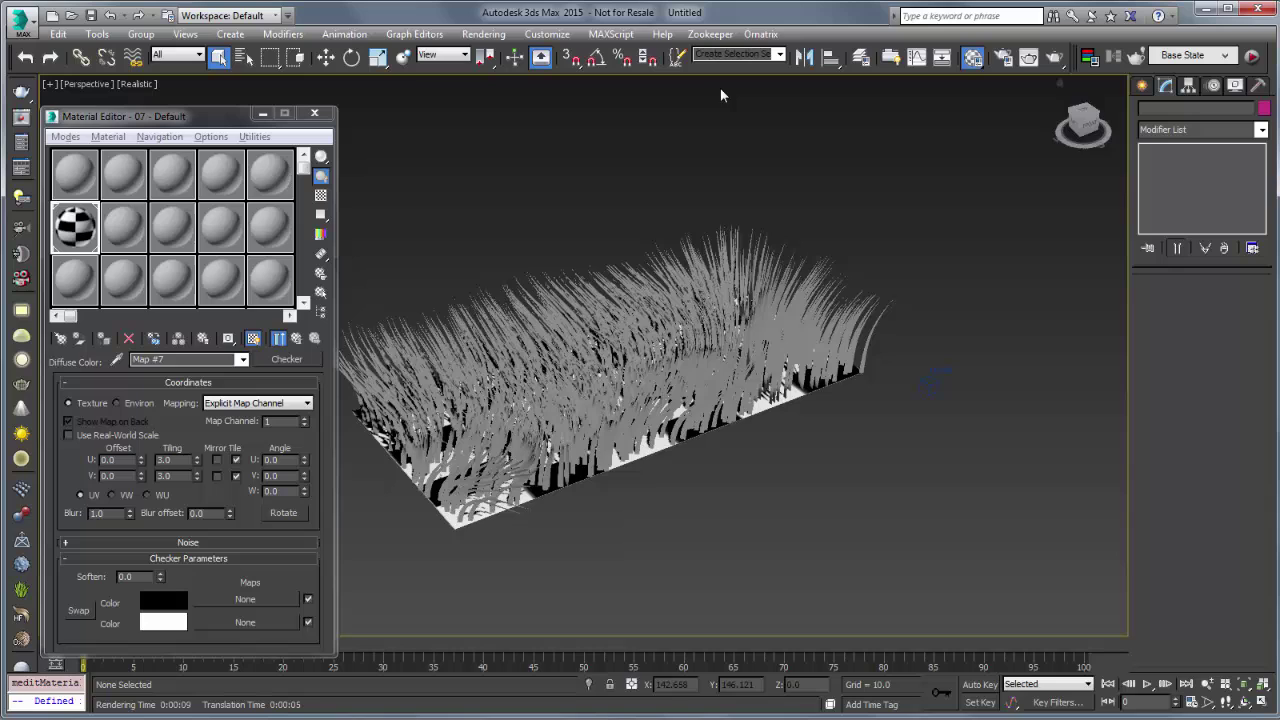
# Replace the Checker with a Gradient Ramp mapped along VW, discarding the old map.
pyautogui.click(301, 361)
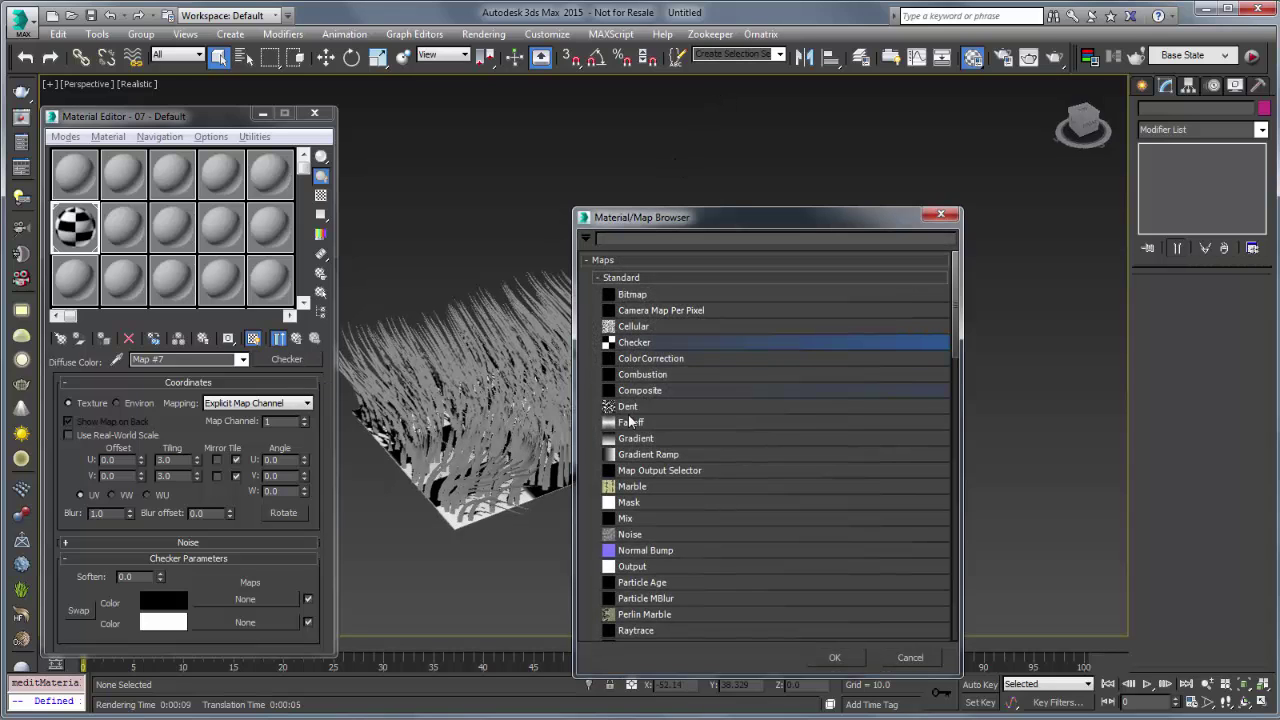
pyautogui.doubleClick(640, 458)
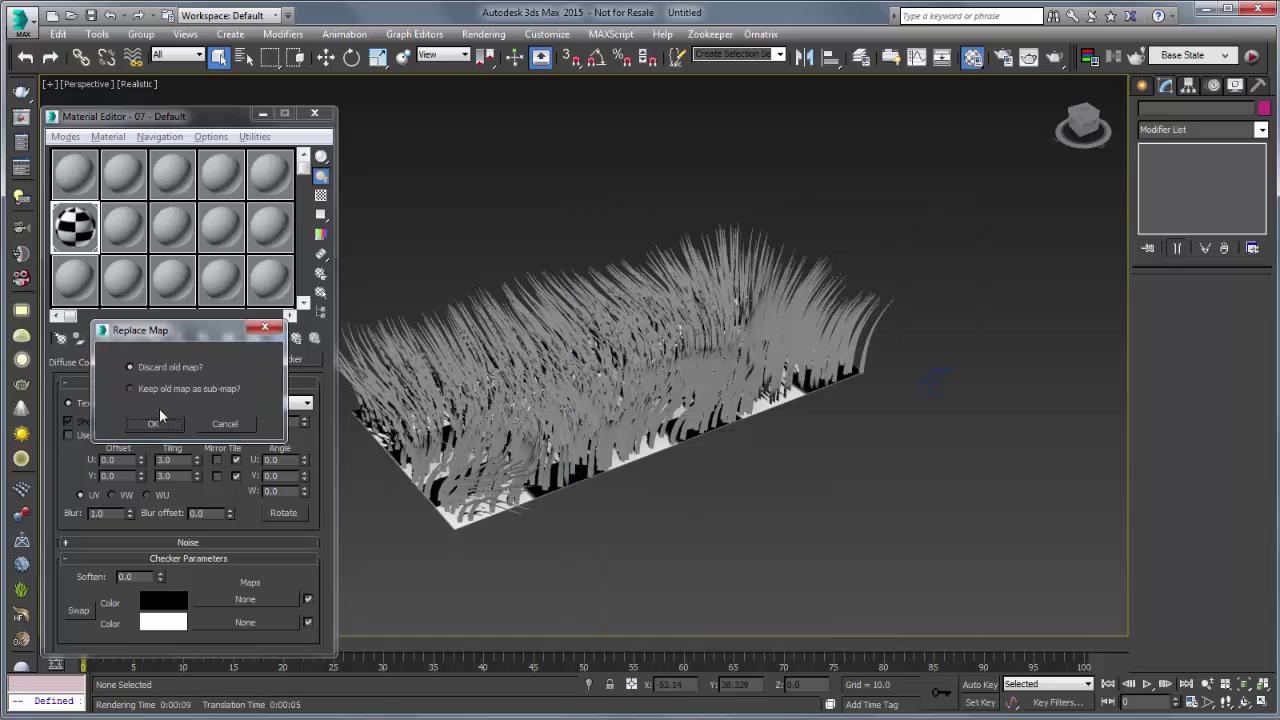
pyautogui.click(157, 424)
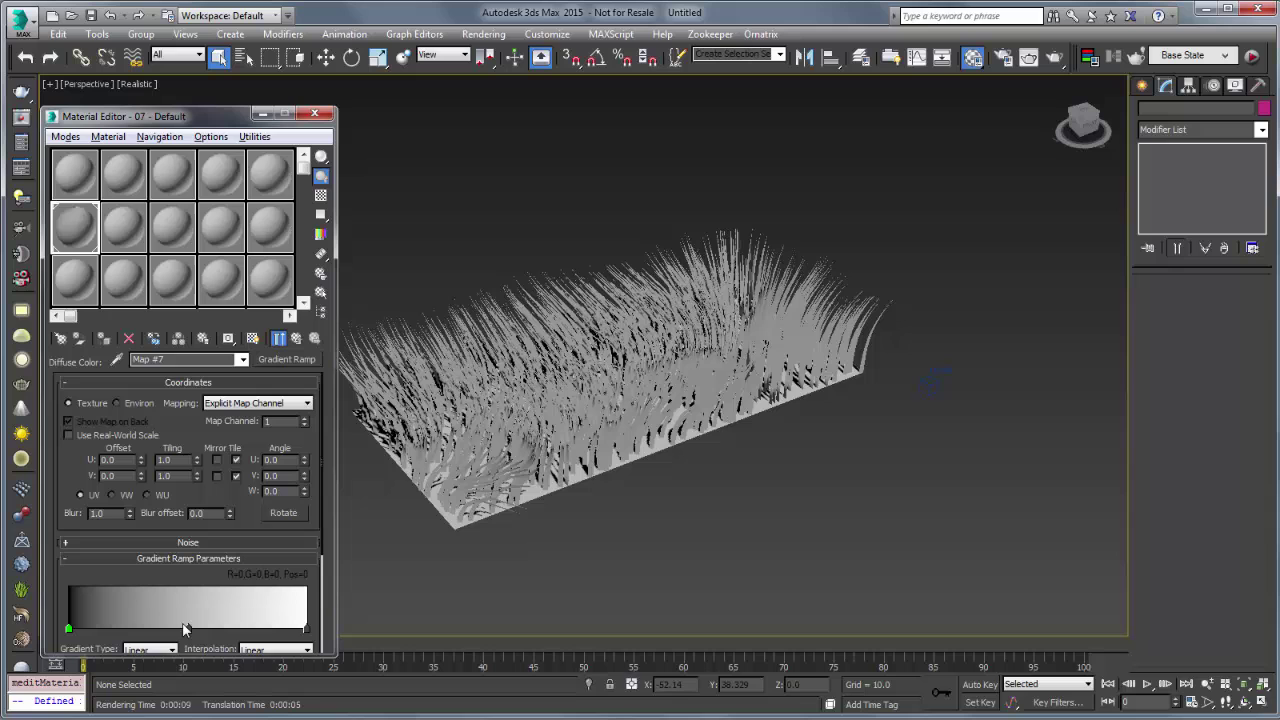
pyautogui.click(306, 628)
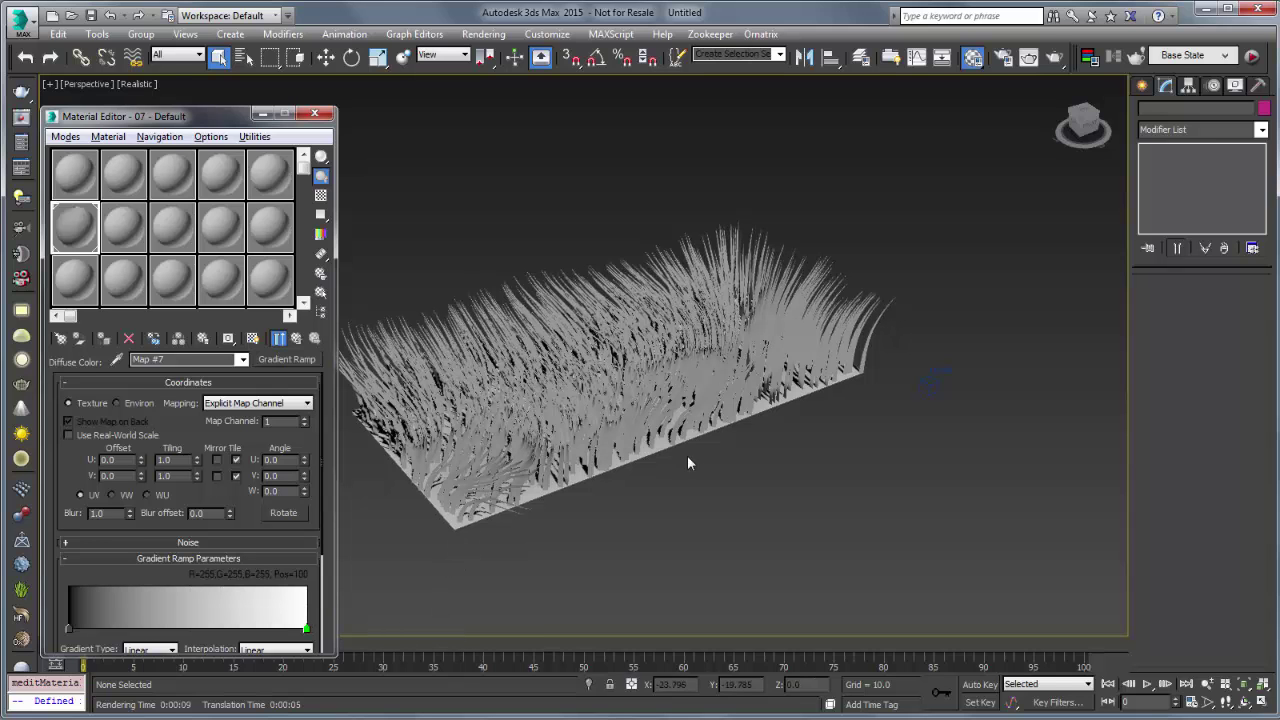
pyautogui.moveTo(687, 418)
pyautogui.keyDown('alt'); pyautogui.mouseDown(button='middle')
pyautogui.moveTo(676, 390)
pyautogui.moveTo(752, 397)
pyautogui.mouseUp(button='middle'); pyautogui.keyUp('alt')
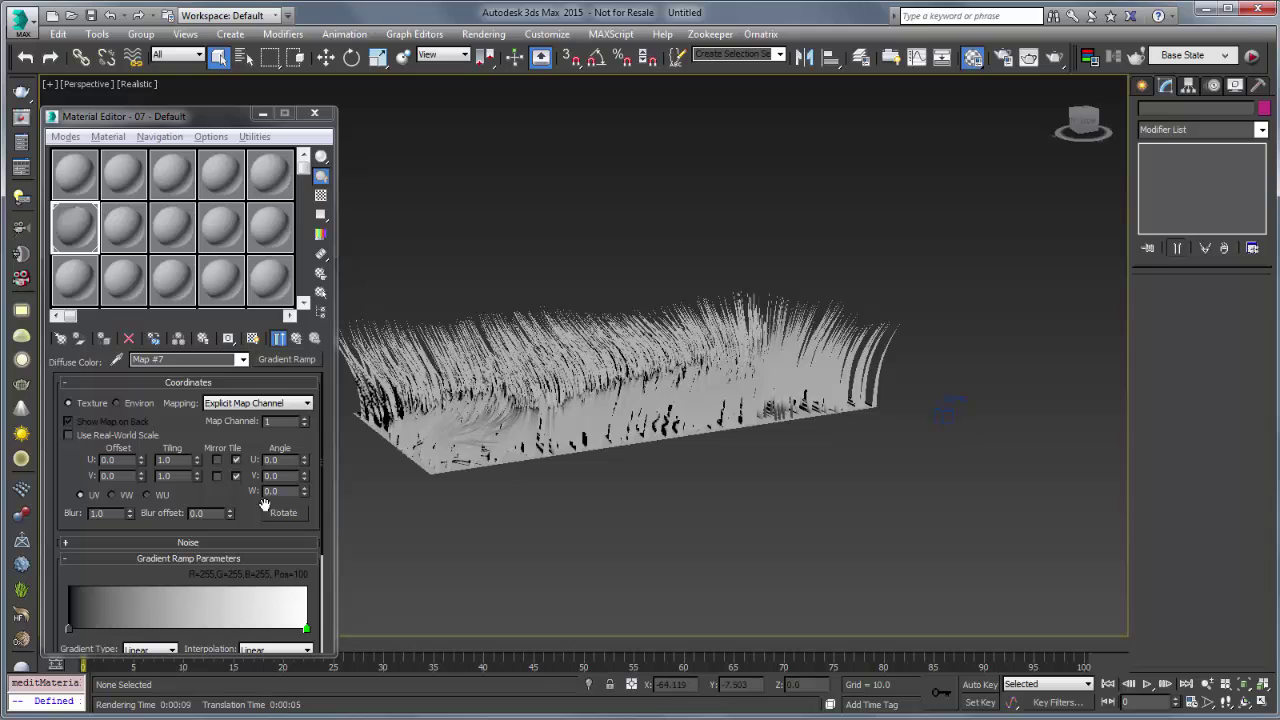
pyautogui.click(113, 494)
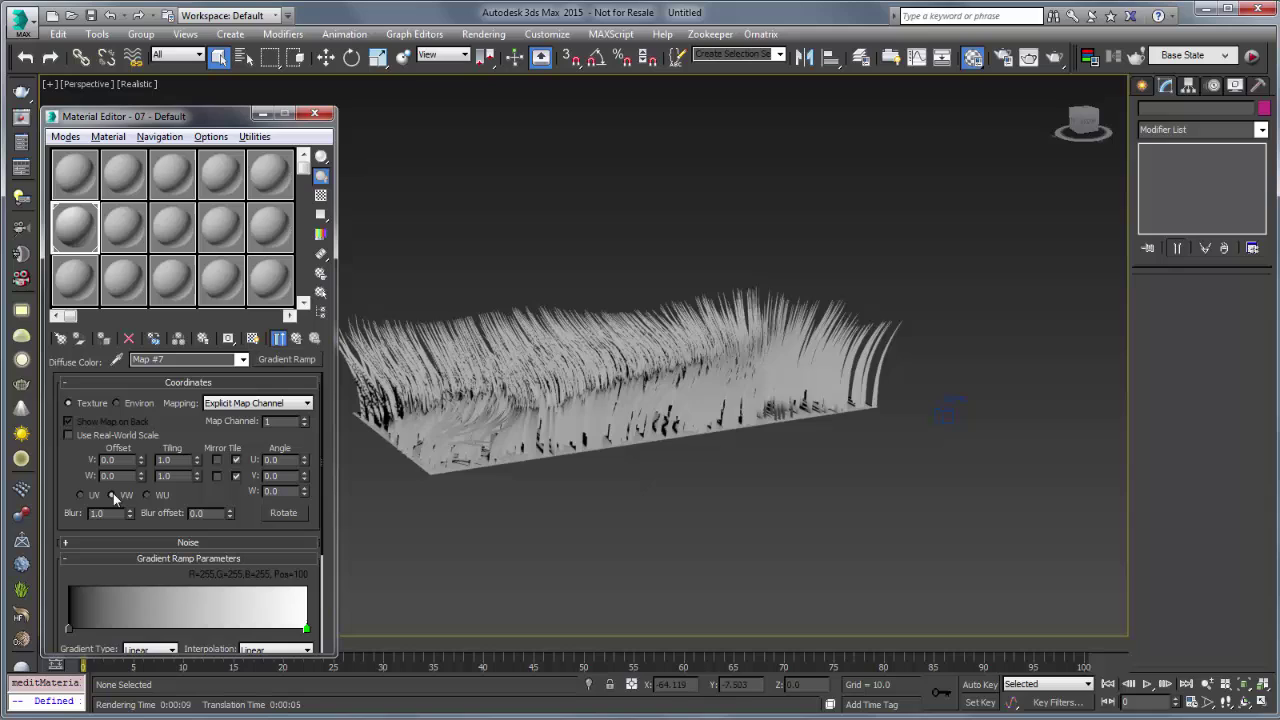
# Colour the gradient from pure red to blue-violet and drag the material onto Plane002.
pyautogui.doubleClick(67, 628)
pyautogui.moveTo(409, 158); pyautogui.dragTo(447, 104)
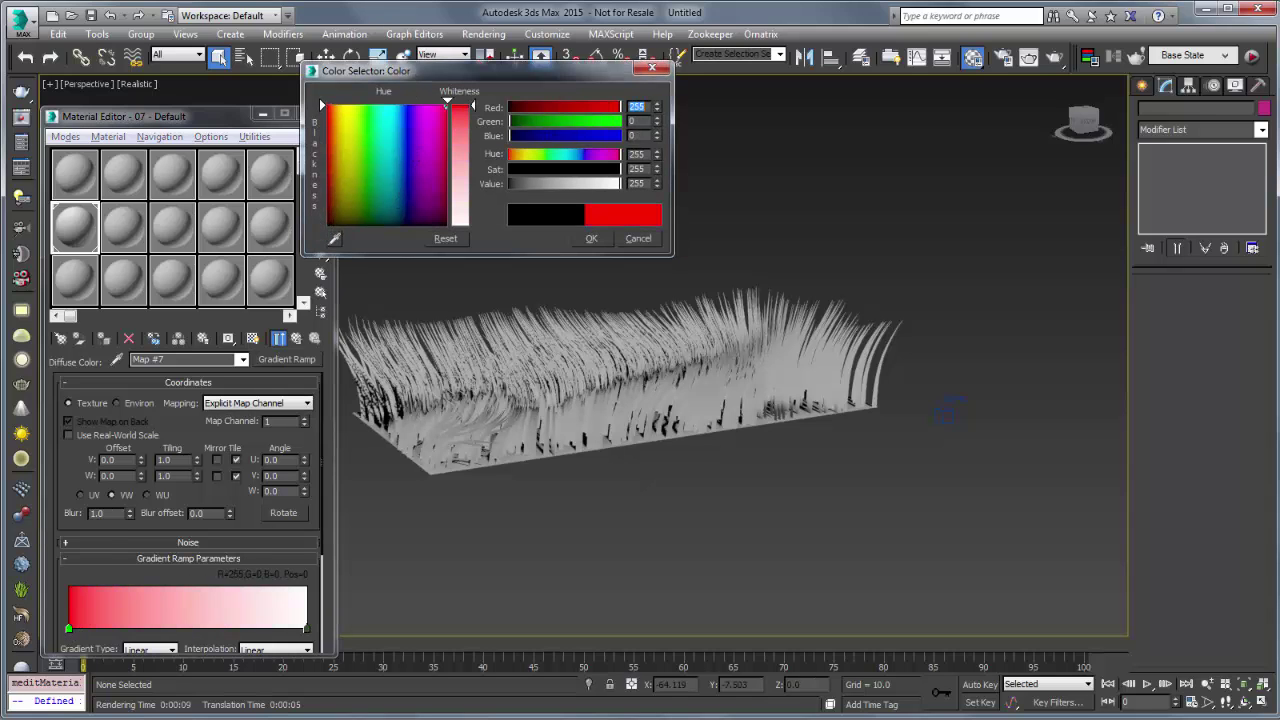
pyautogui.click(588, 239)
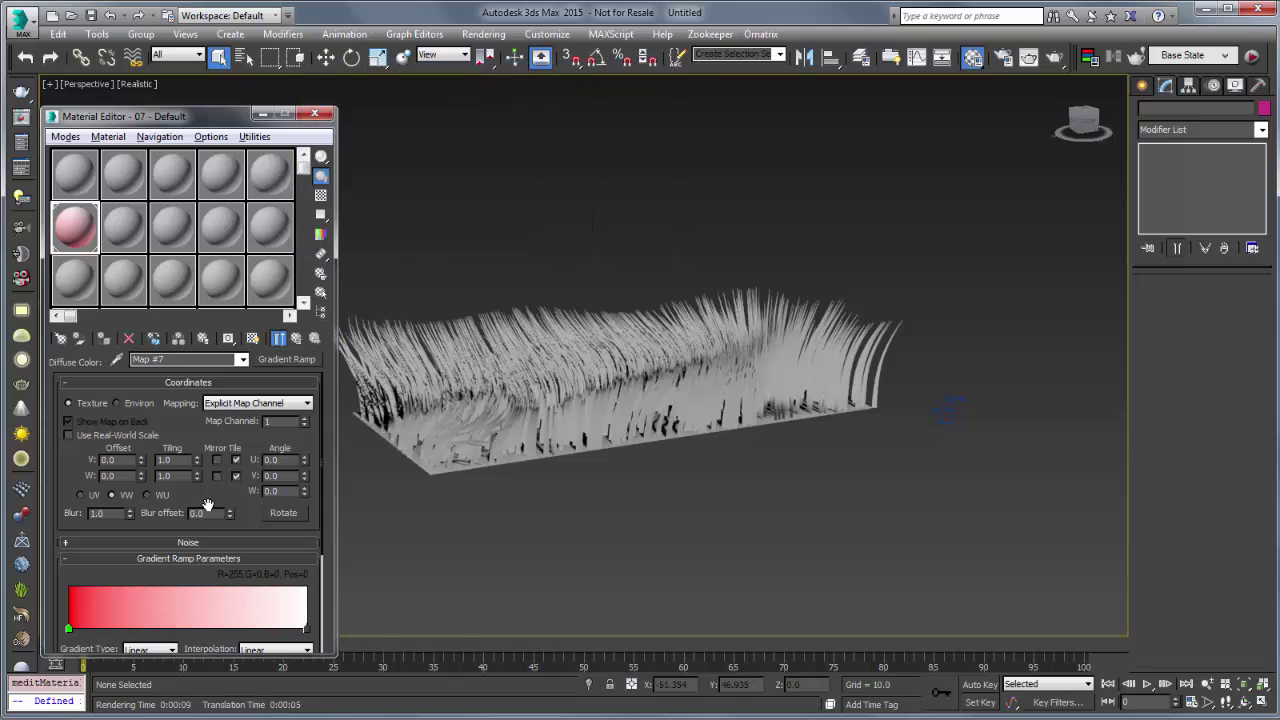
pyautogui.doubleClick(306, 629)
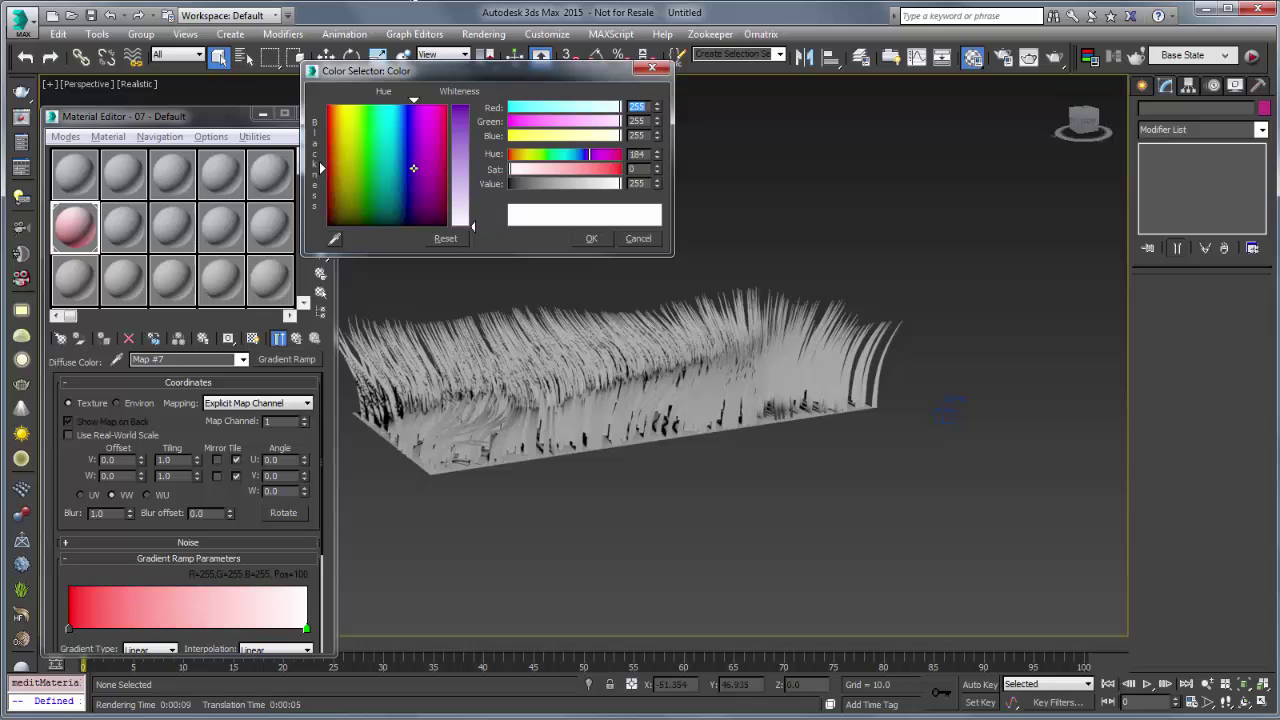
pyautogui.moveTo(413, 168); pyautogui.dragTo(408, 111)
pyautogui.click(460, 108)
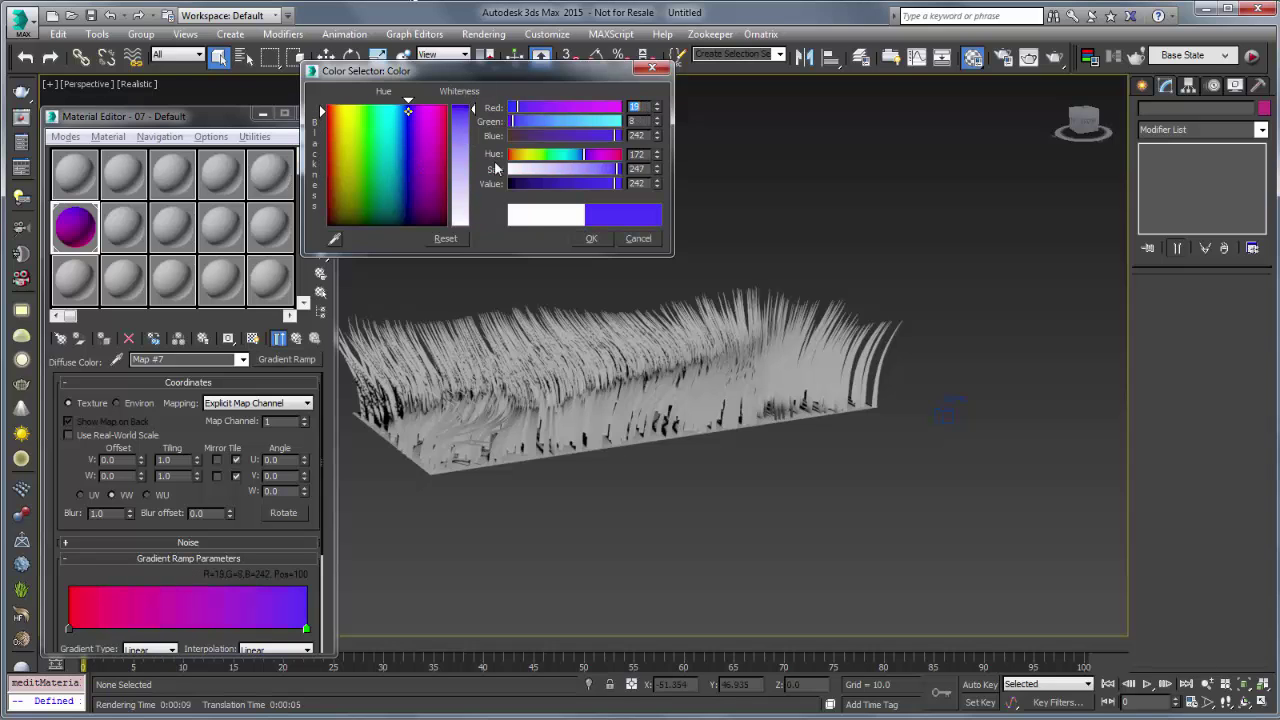
pyautogui.click(589, 239)
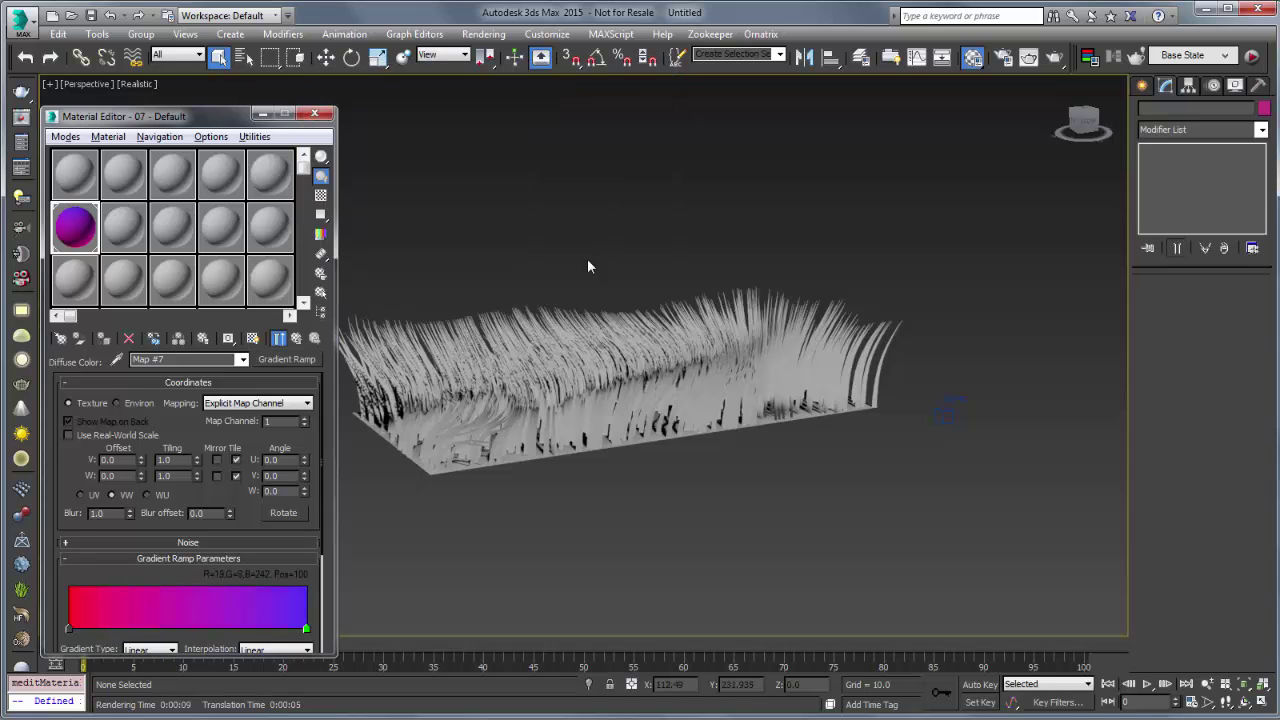
pyautogui.keyDown('alt'); pyautogui.moveTo(565, 310); pyautogui.dragTo(655, 331, button='middle'); pyautogui.keyUp('alt')
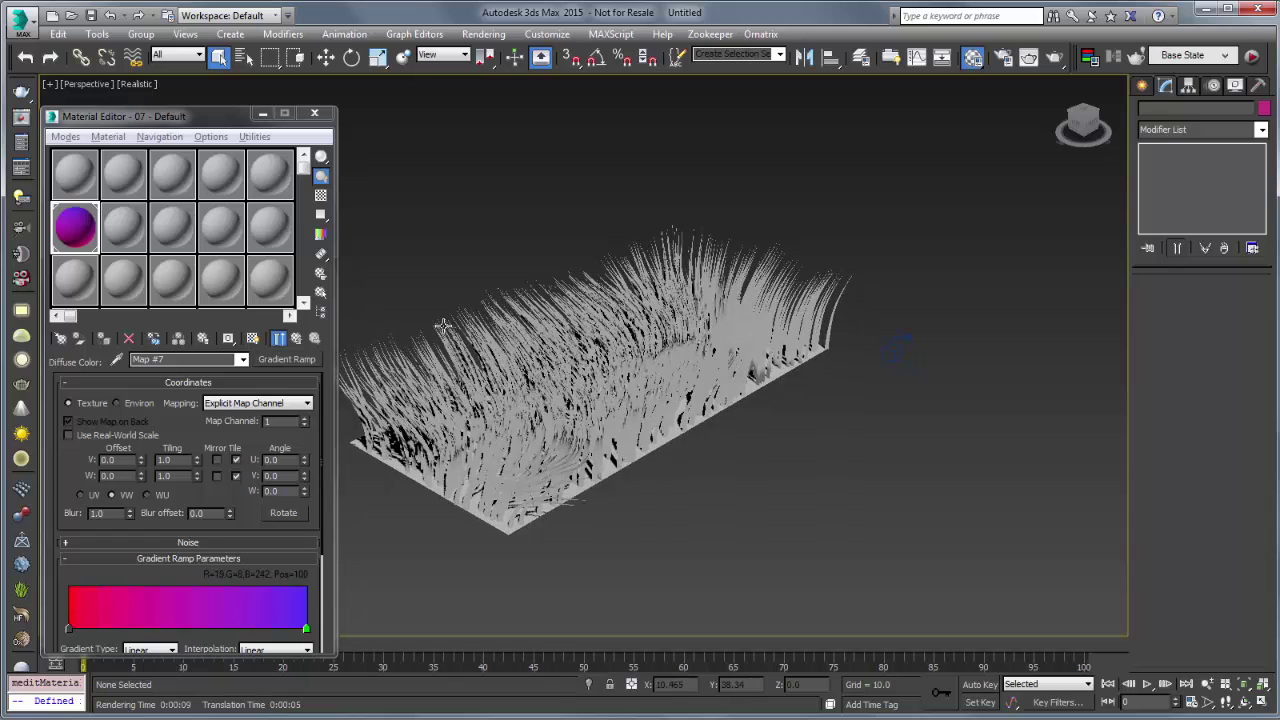
pyautogui.moveTo(76, 228); pyautogui.dragTo(660, 268)
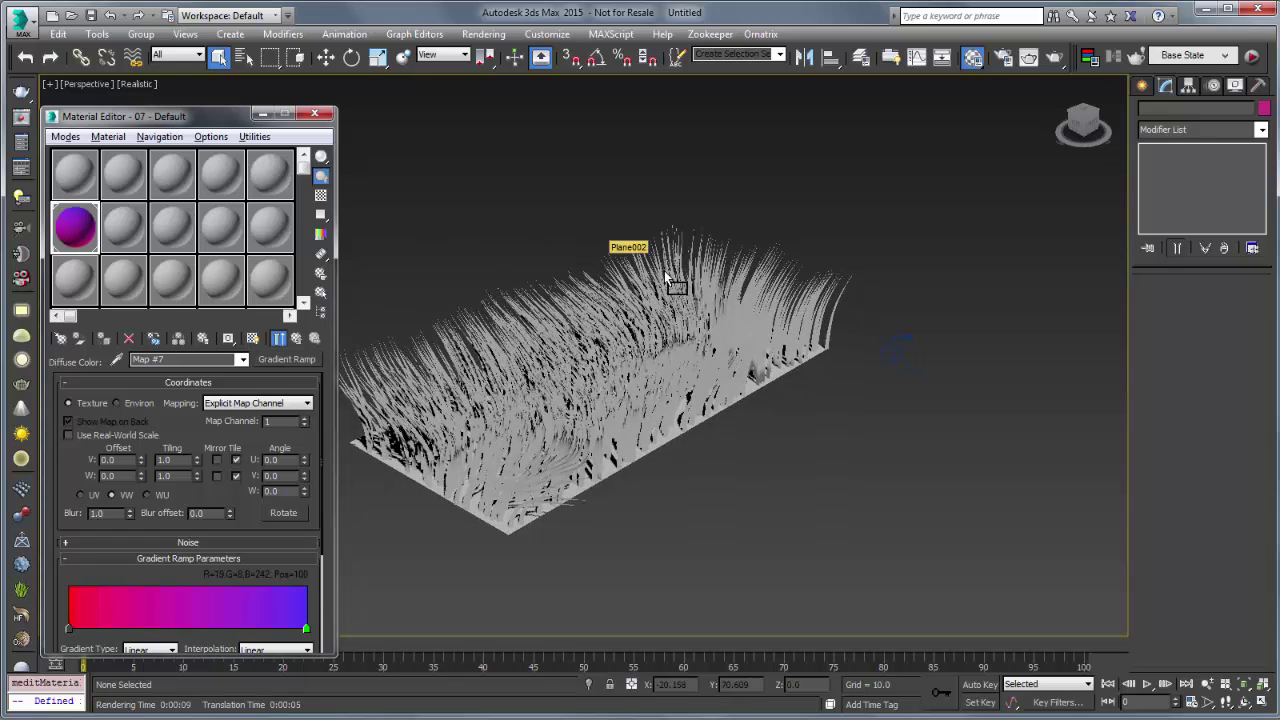
# Select Plane002 and render the grass with the gradient material.
pyautogui.click(445, 307)
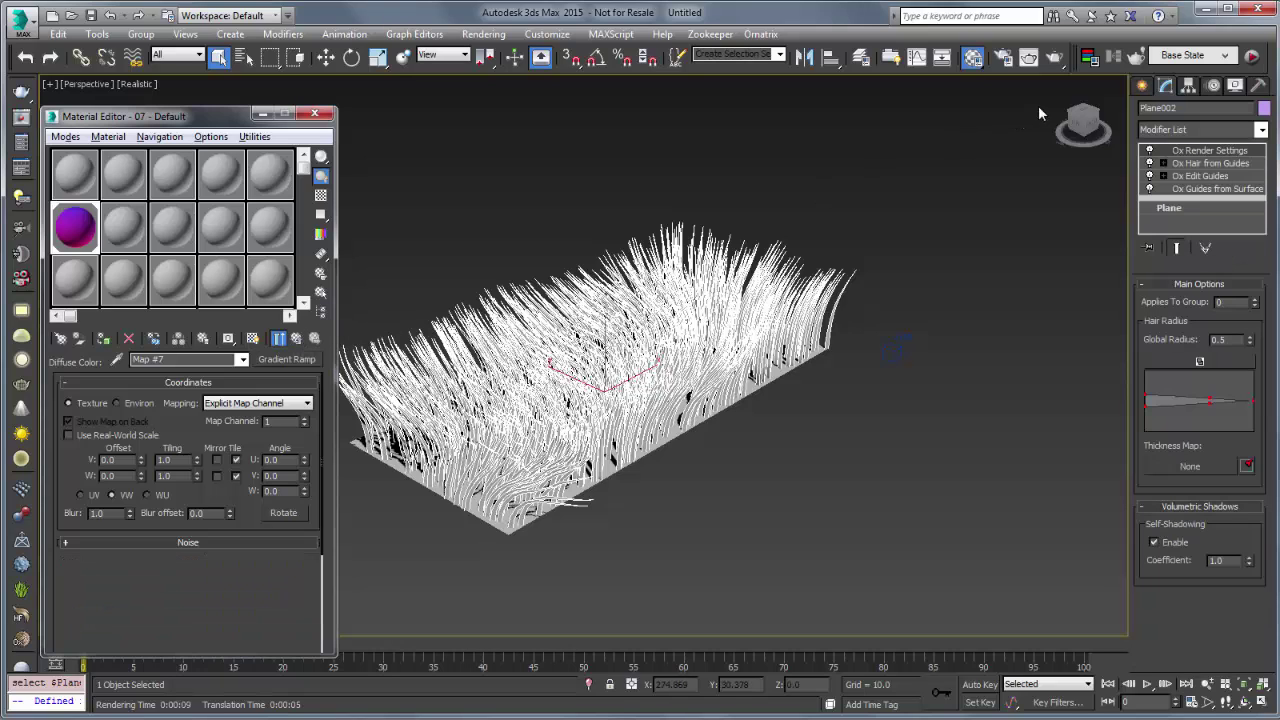
pyautogui.click(1058, 62)
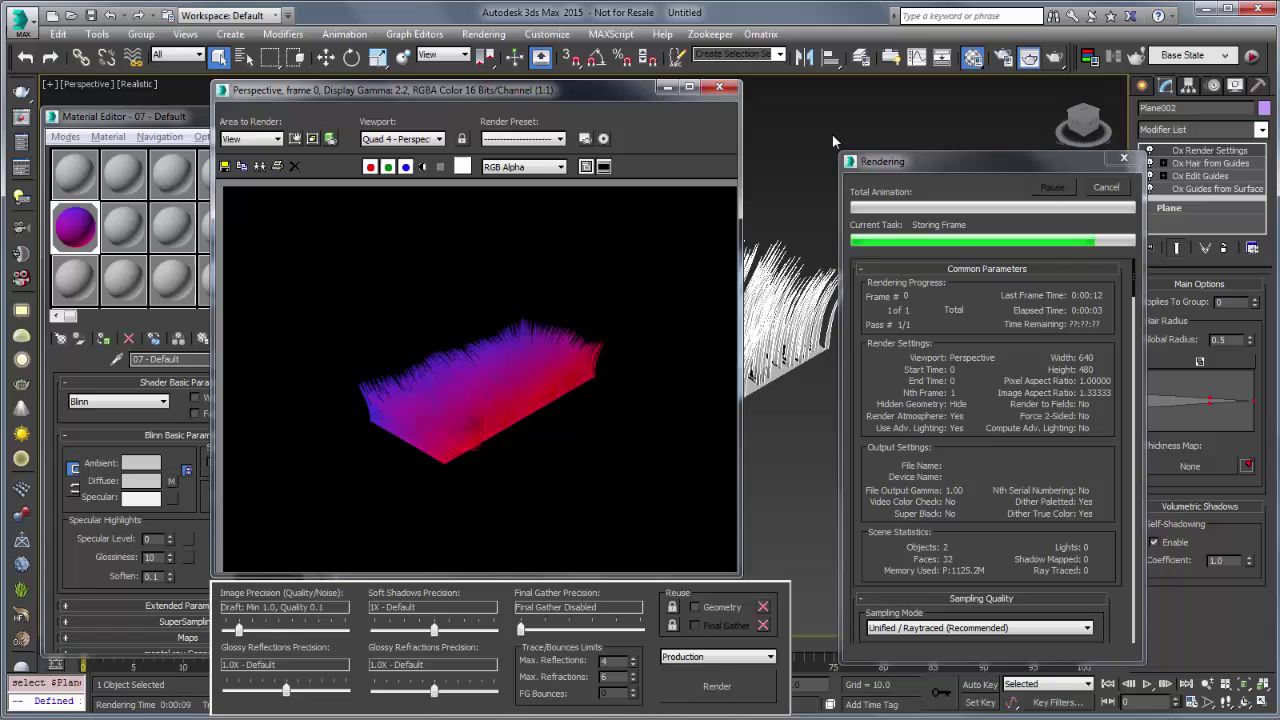
pyautogui.moveTo(450, 89); pyautogui.dragTo(668, 66)
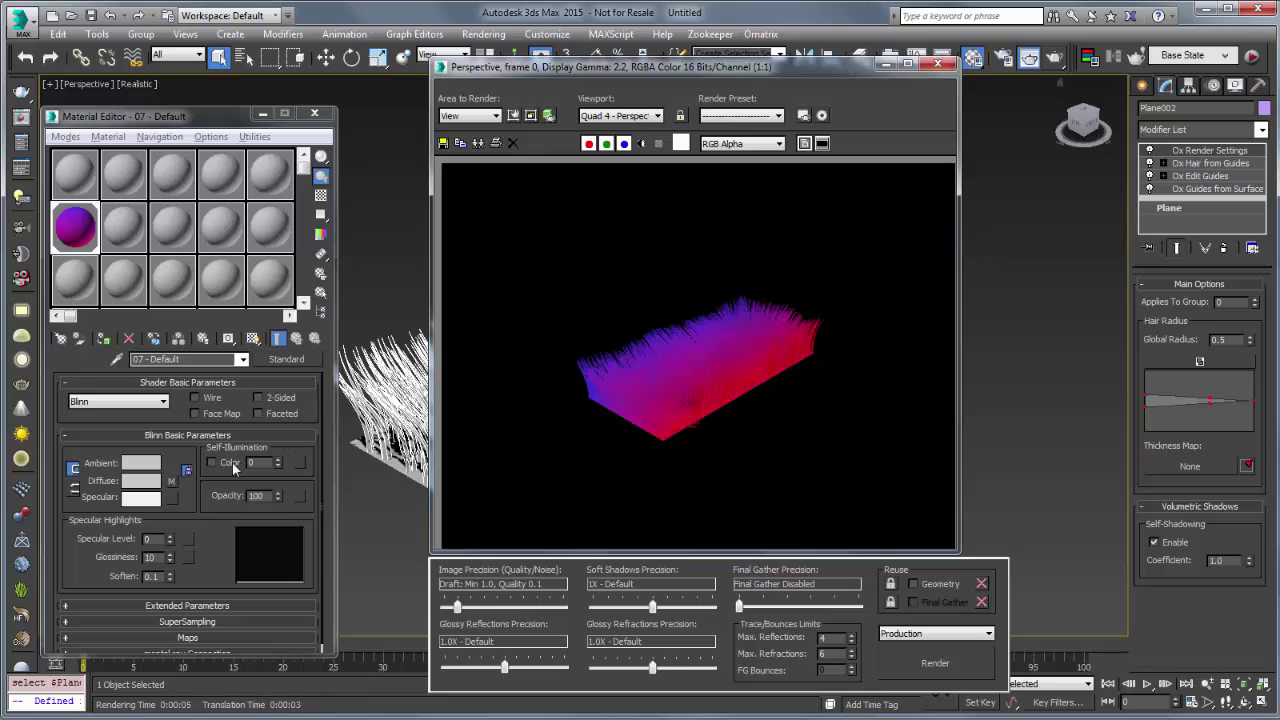
# Switch the Gradient Ramp mapping from VW to WU and re-render the hair.
pyautogui.click(172, 477)
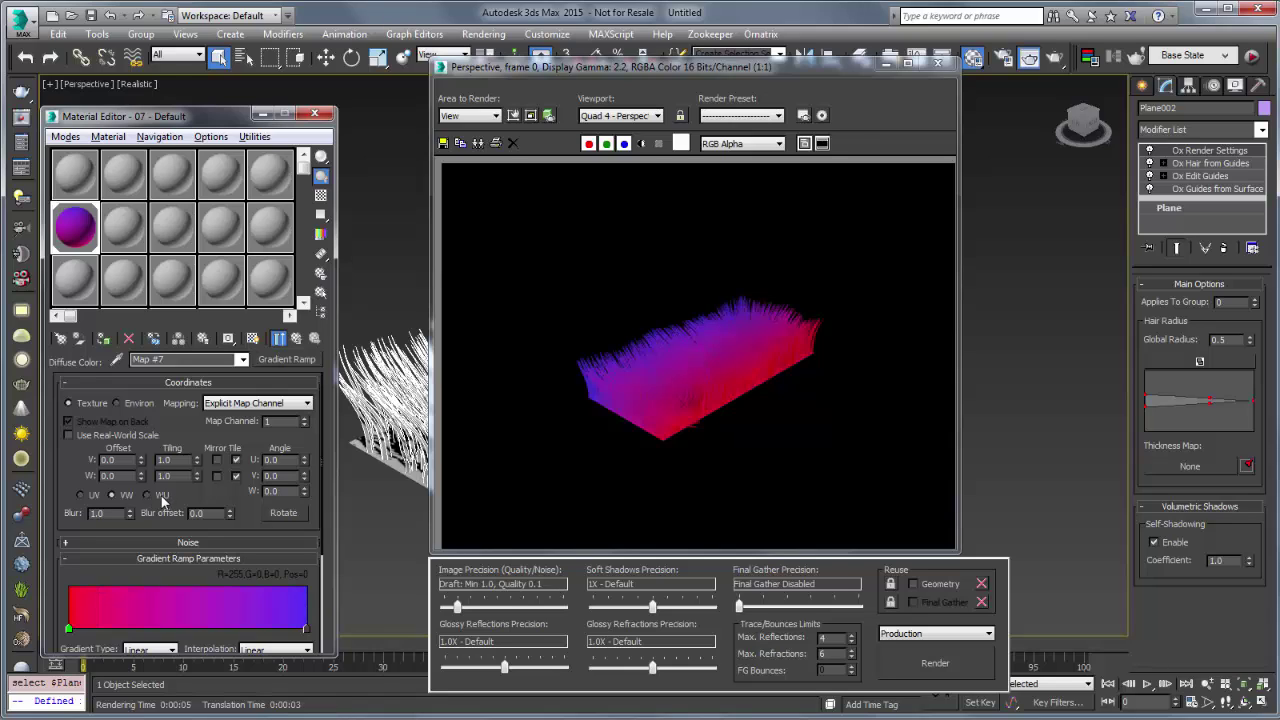
pyautogui.click(161, 495)
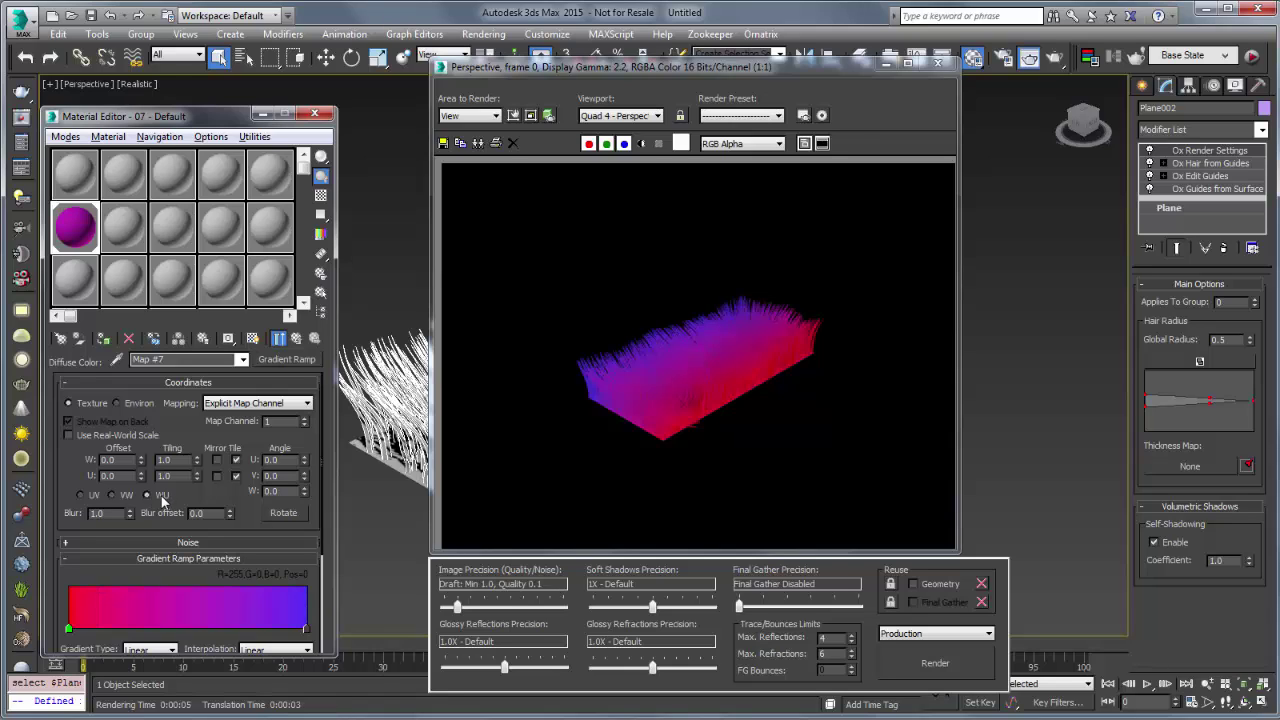
pyautogui.click(930, 665)
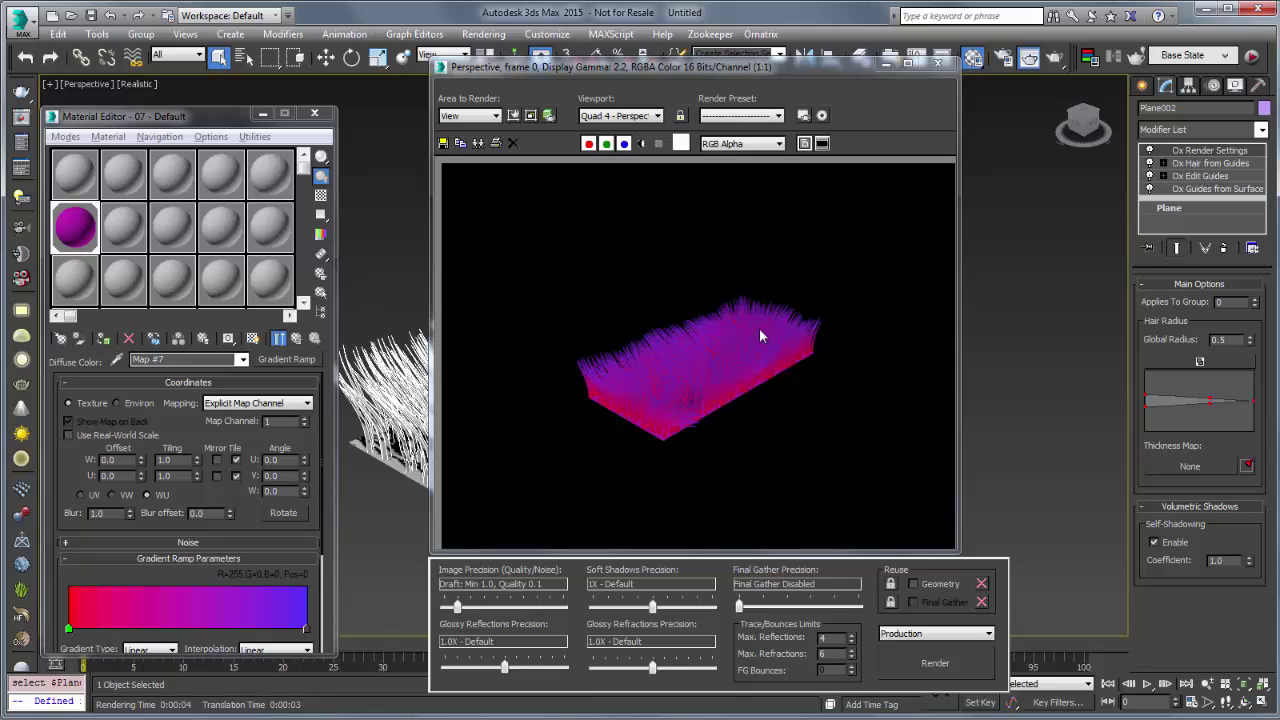
# Convert the diffuse to a Composite map keeping the gradient as Layer 1, then add Layer 2.
pyautogui.click(288, 359)
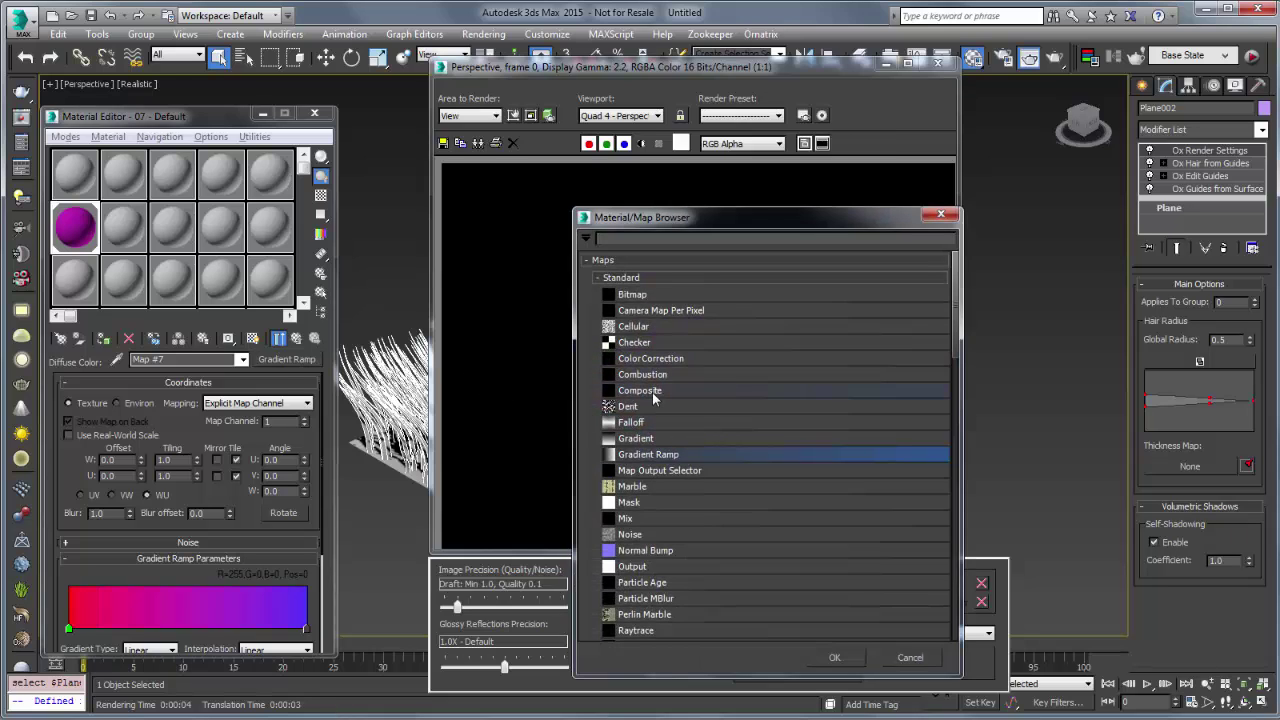
pyautogui.doubleClick(652, 392)
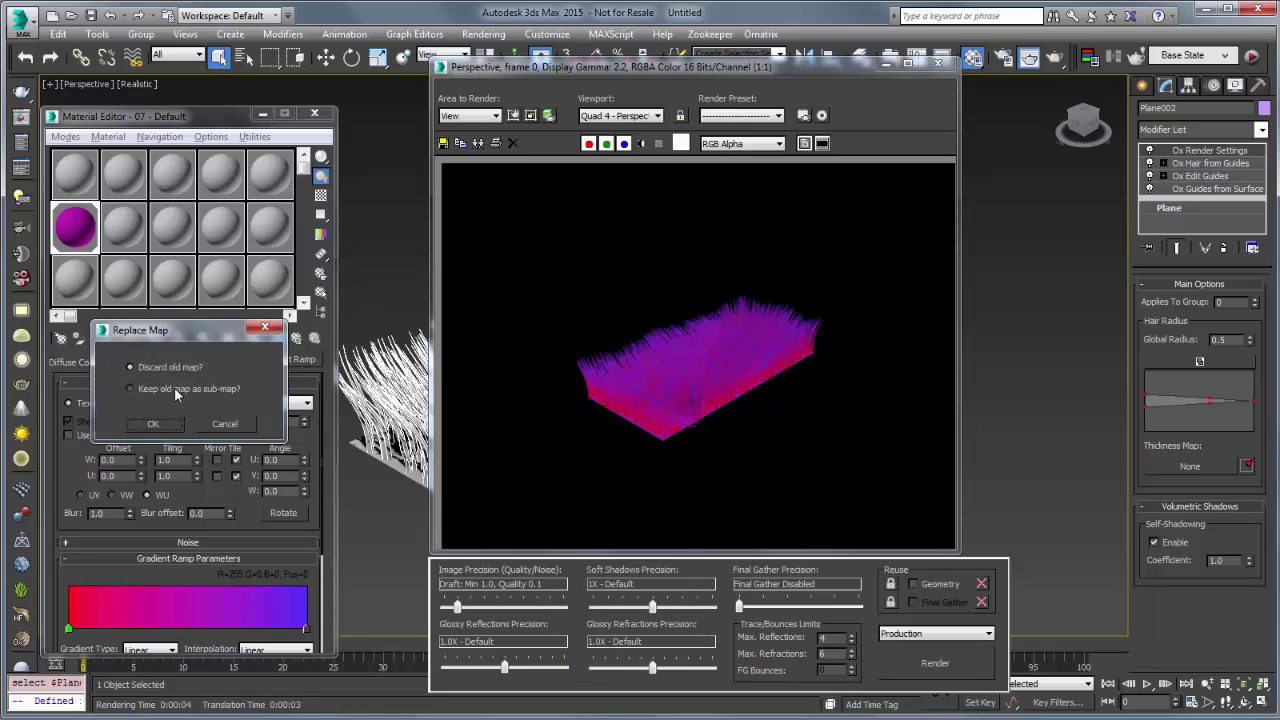
pyautogui.click(162, 422)
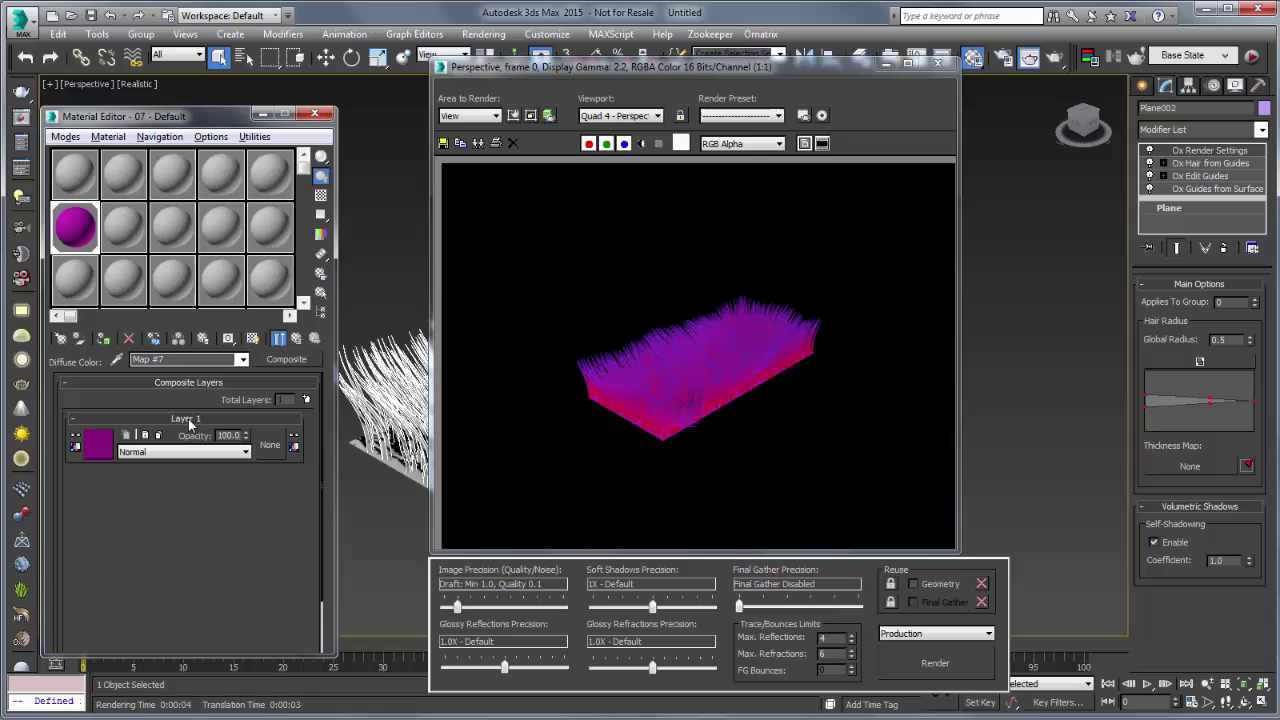
pyautogui.click(306, 399)
pyautogui.click(96, 445)
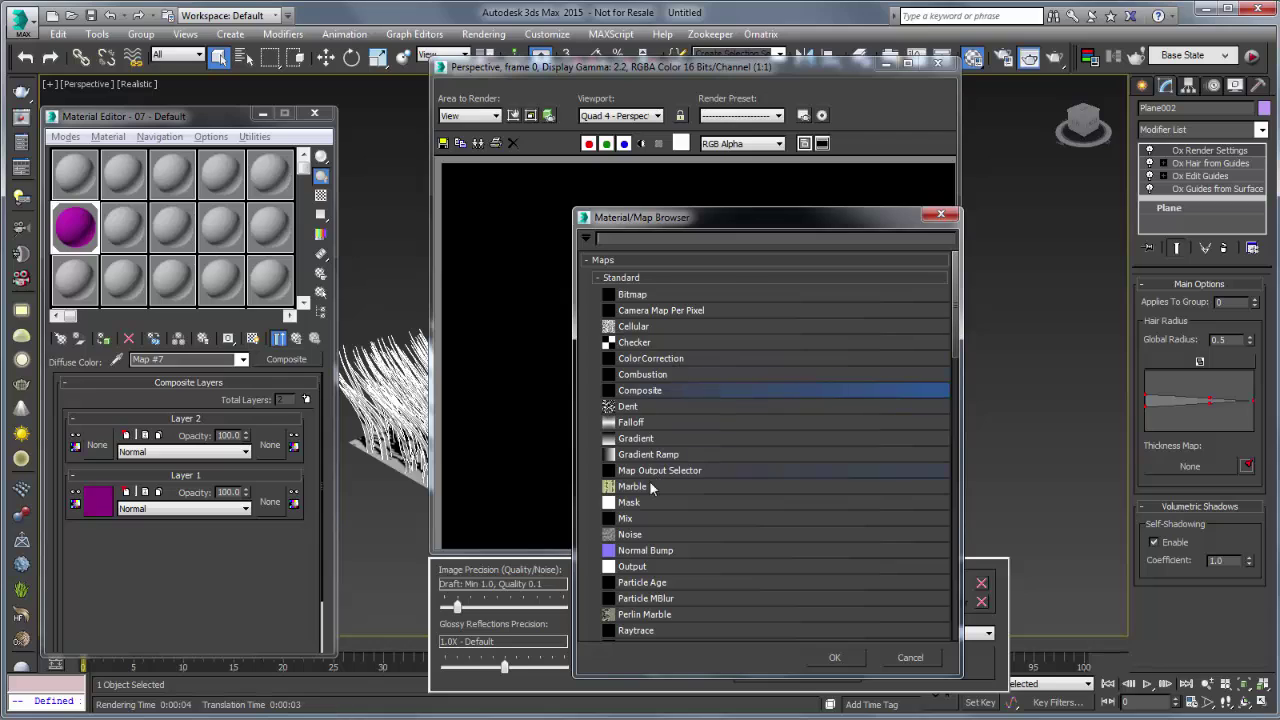
# Make Layer 2 a Noise map on the explicit map channel with W tiling zeroed.
pyautogui.doubleClick(630, 534)
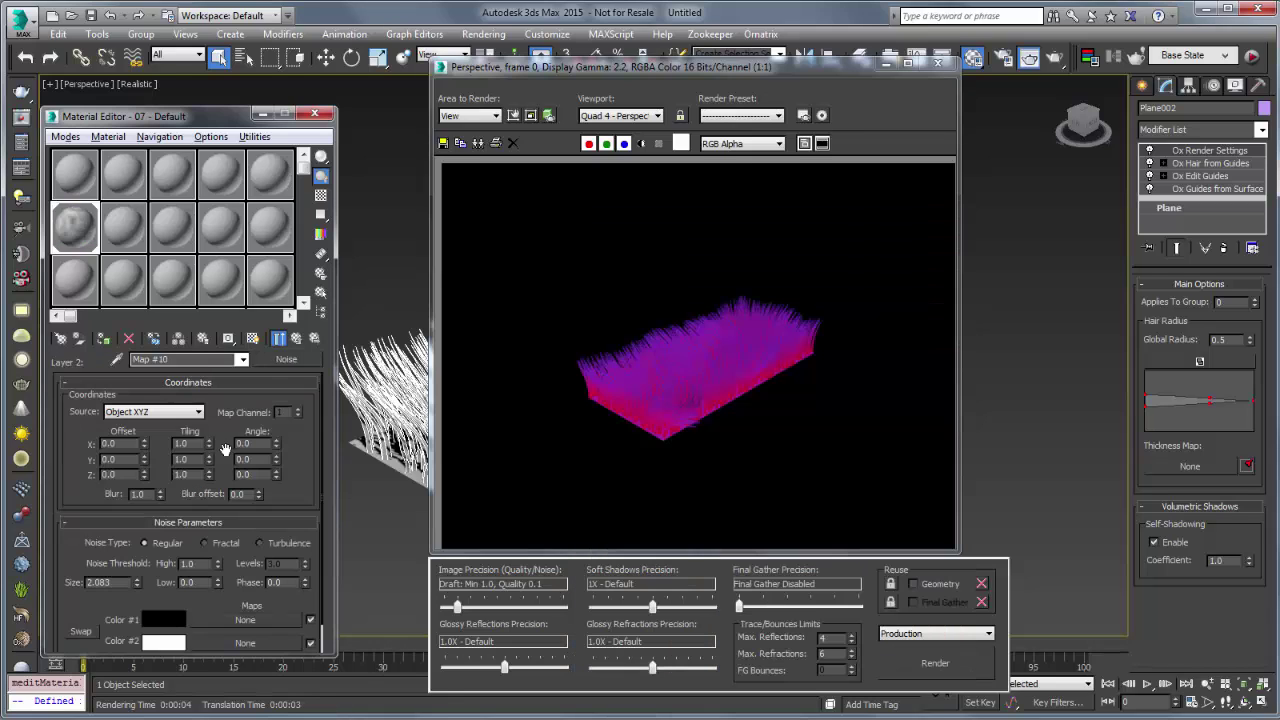
pyautogui.click(196, 413)
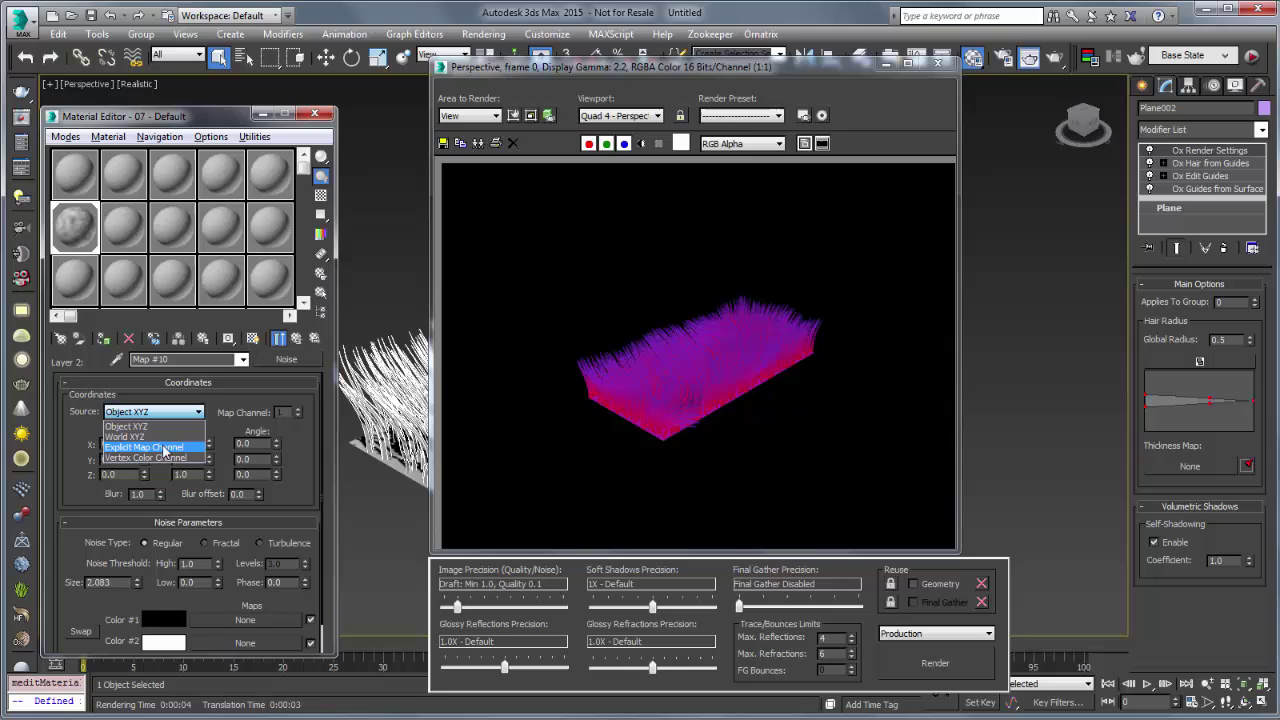
pyautogui.click(157, 448)
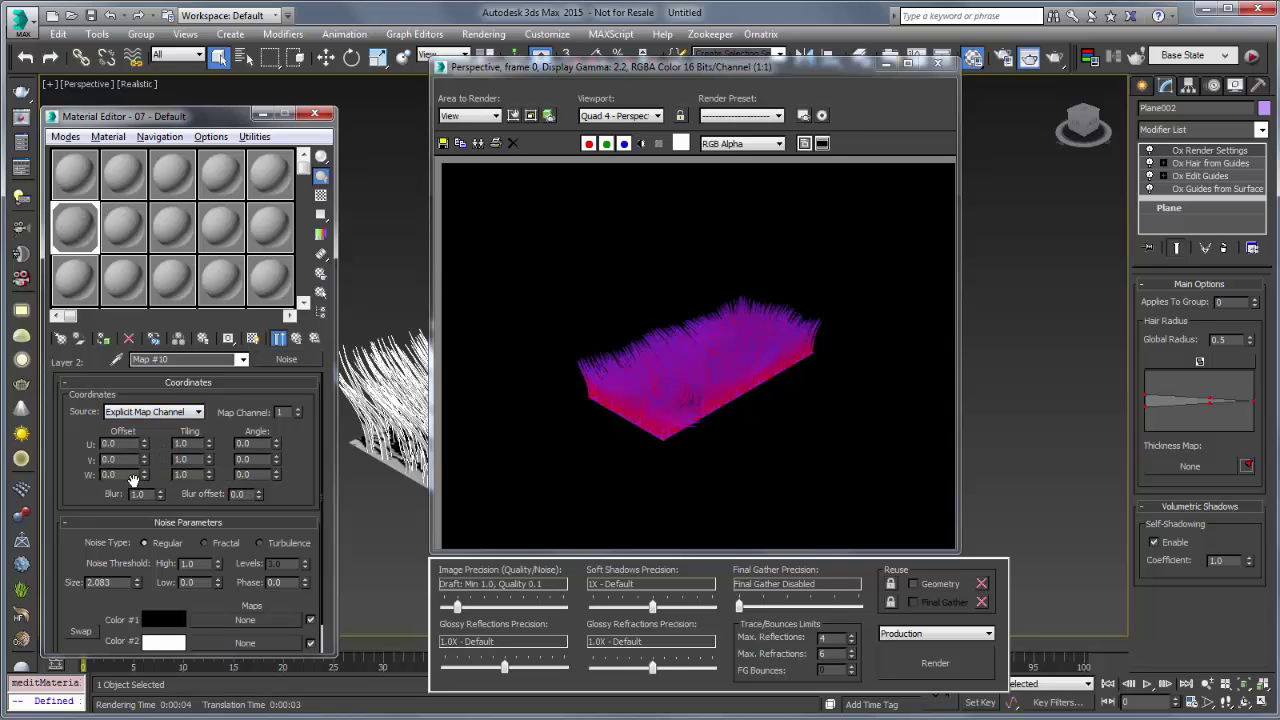
pyautogui.moveTo(63, 475); pyautogui.dragTo(183, 485)
pyautogui.rightClick(211, 474)
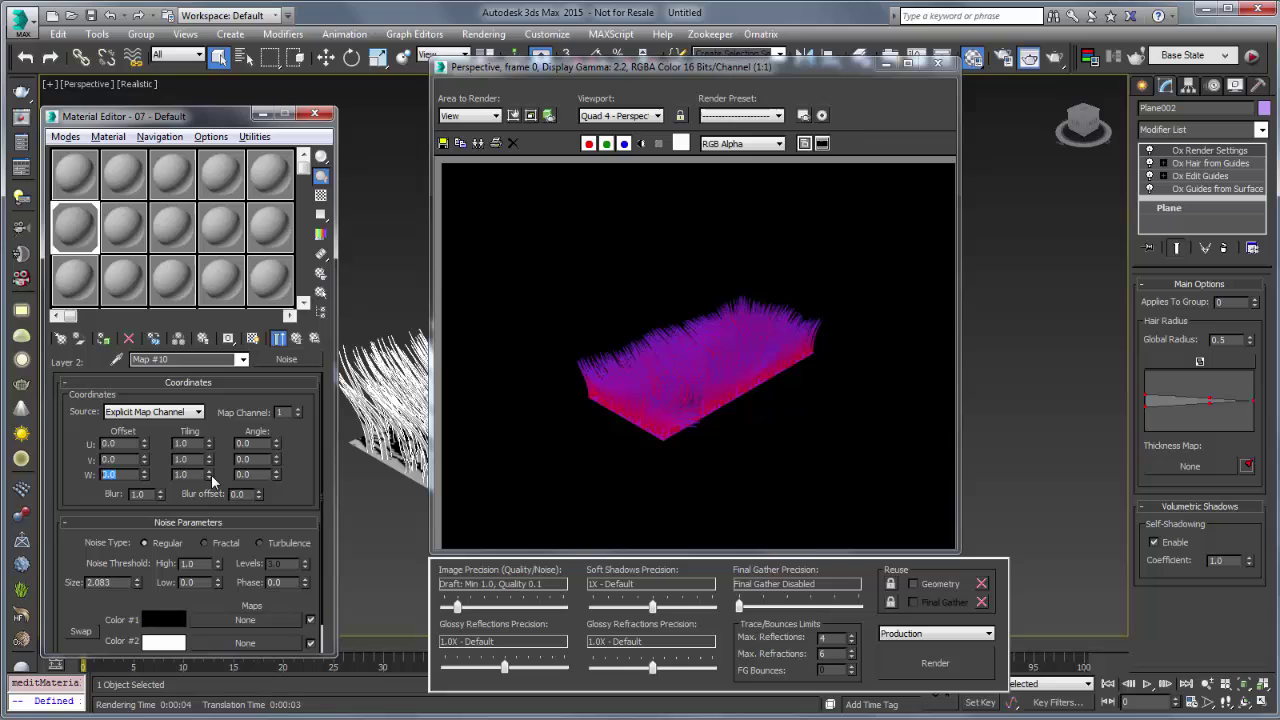
pyautogui.scroll(-1, 150, 520)
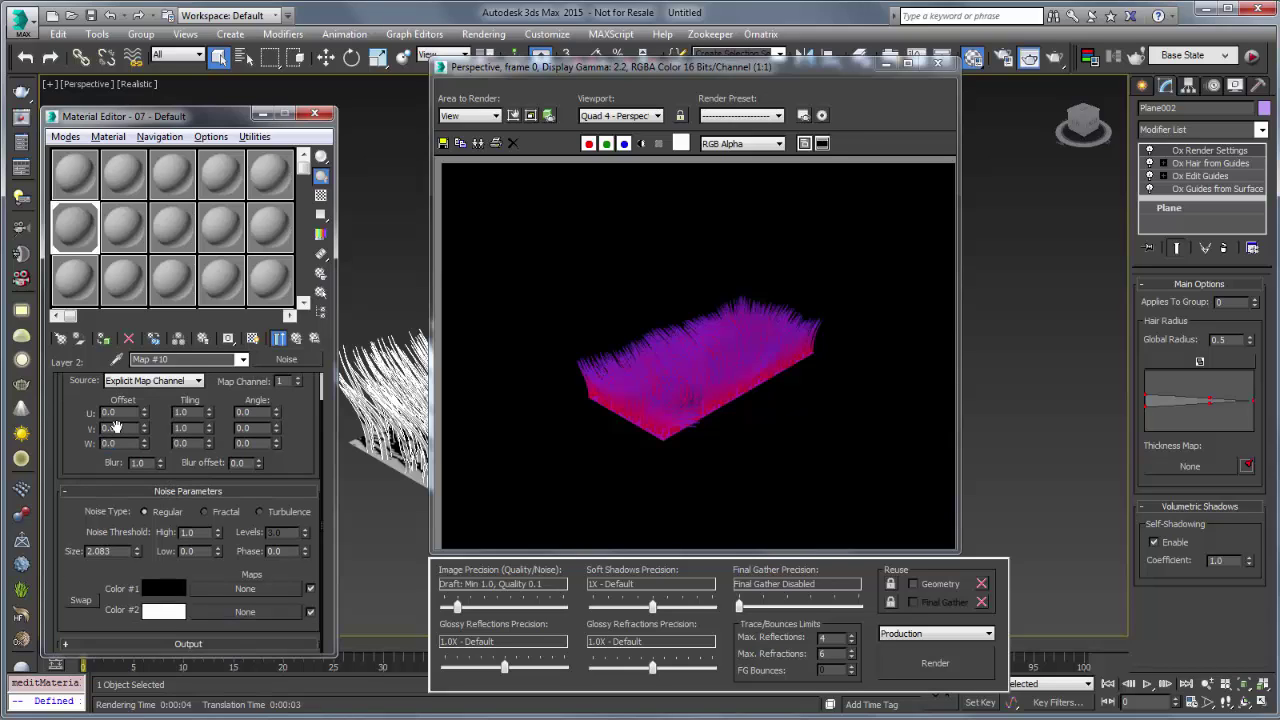
# Set the noise size to 0.1, with a High threshold of 0.645 and a Low of 0.49.
pyautogui.doubleClick(117, 553)
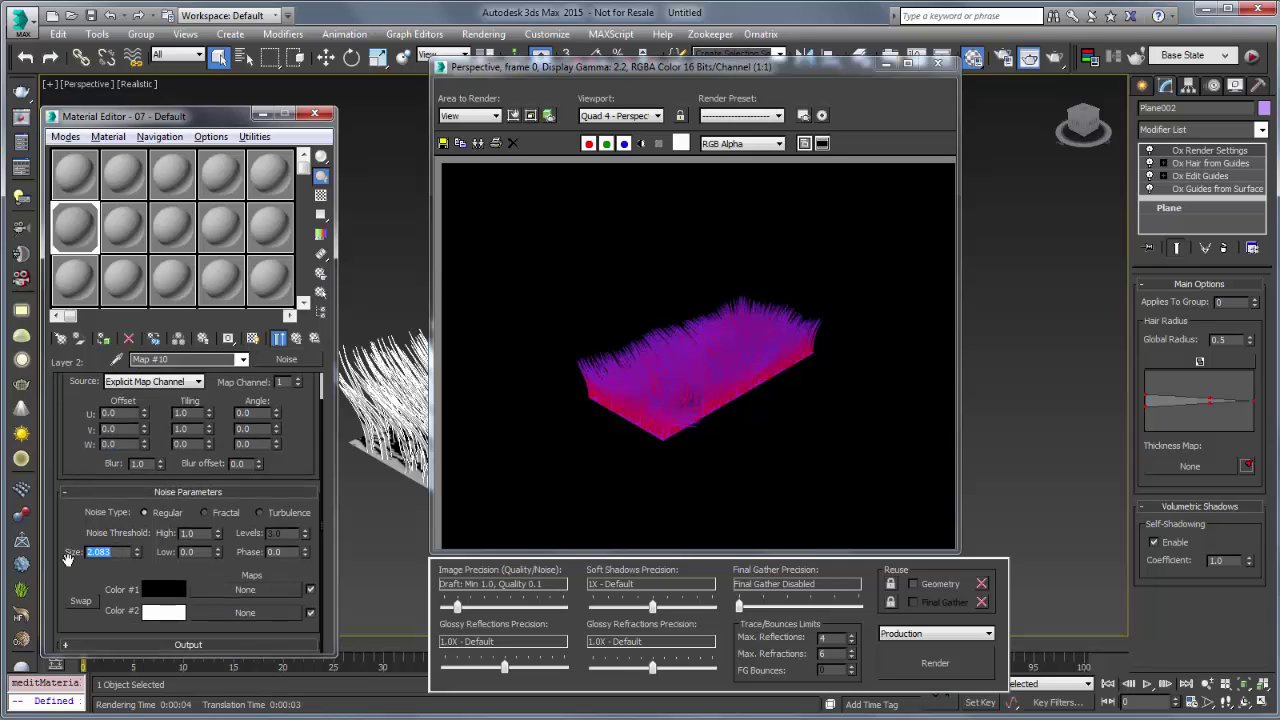
pyautogui.write('1')
pyautogui.press('Tab')
pyautogui.write('0.31')
pyautogui.press('Return')
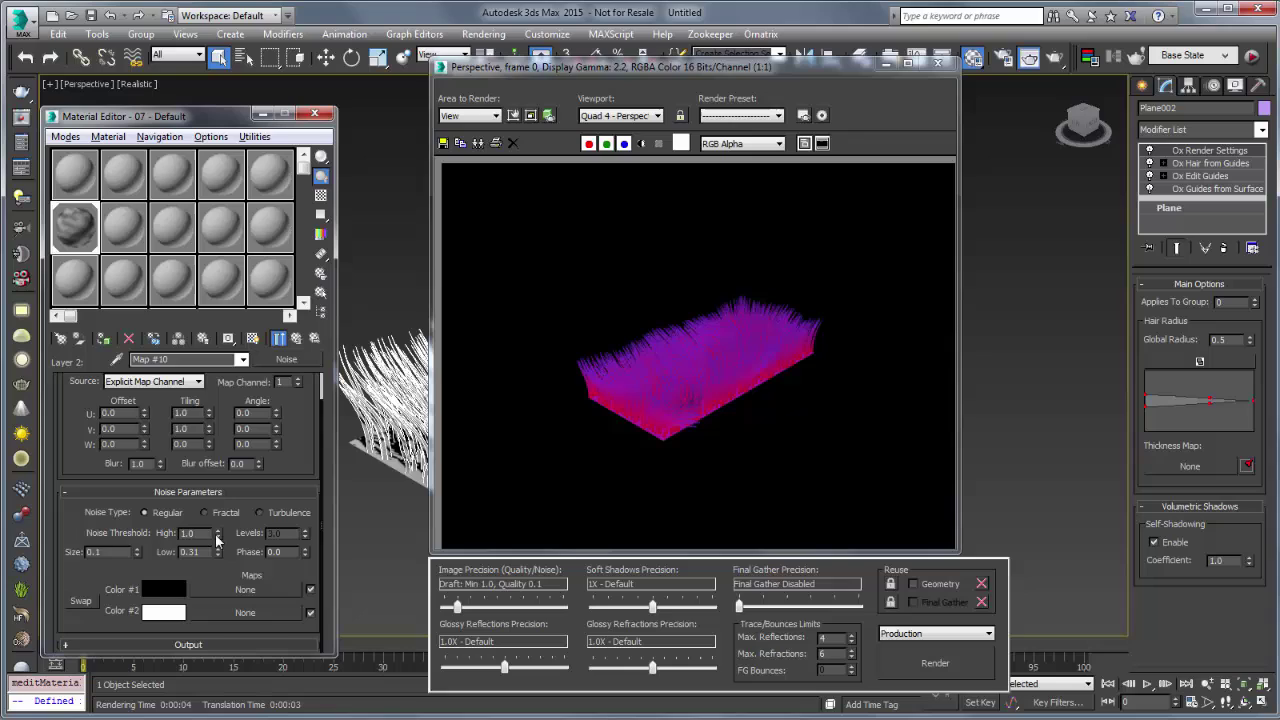
pyautogui.moveTo(218, 538); pyautogui.dragTo(217, 585)
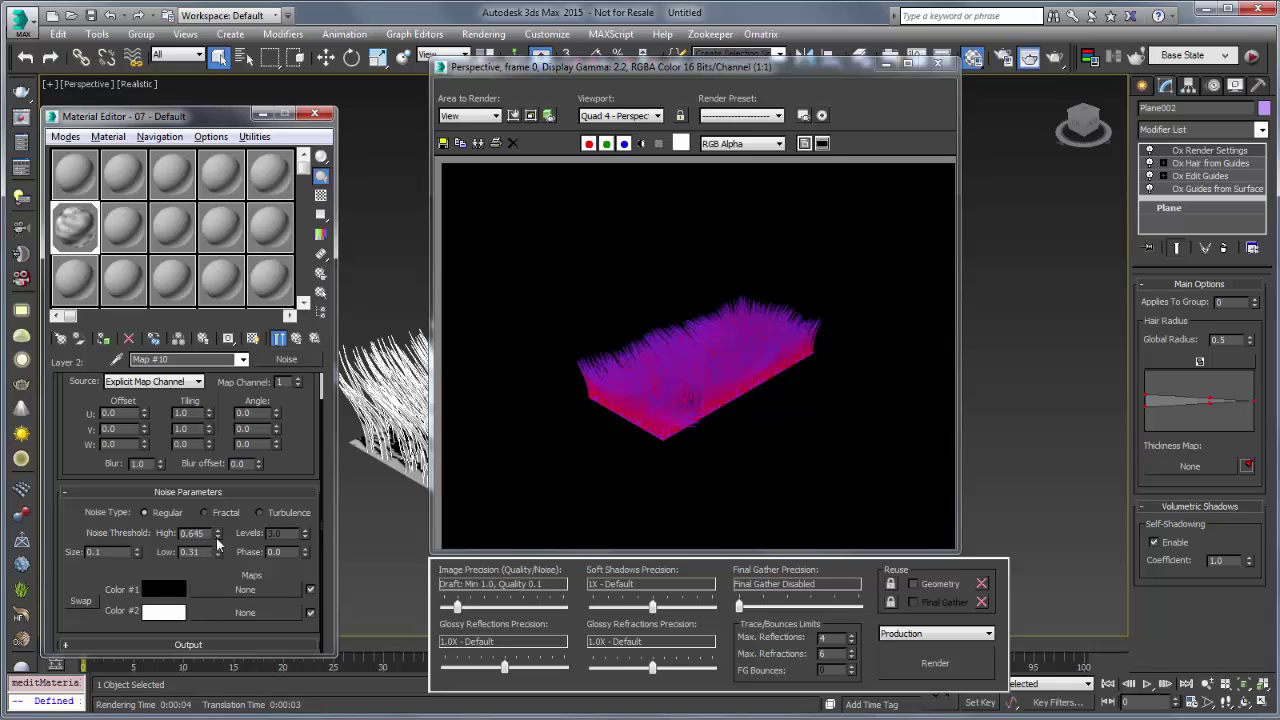
pyautogui.moveTo(218, 549); pyautogui.dragTo(219, 525)
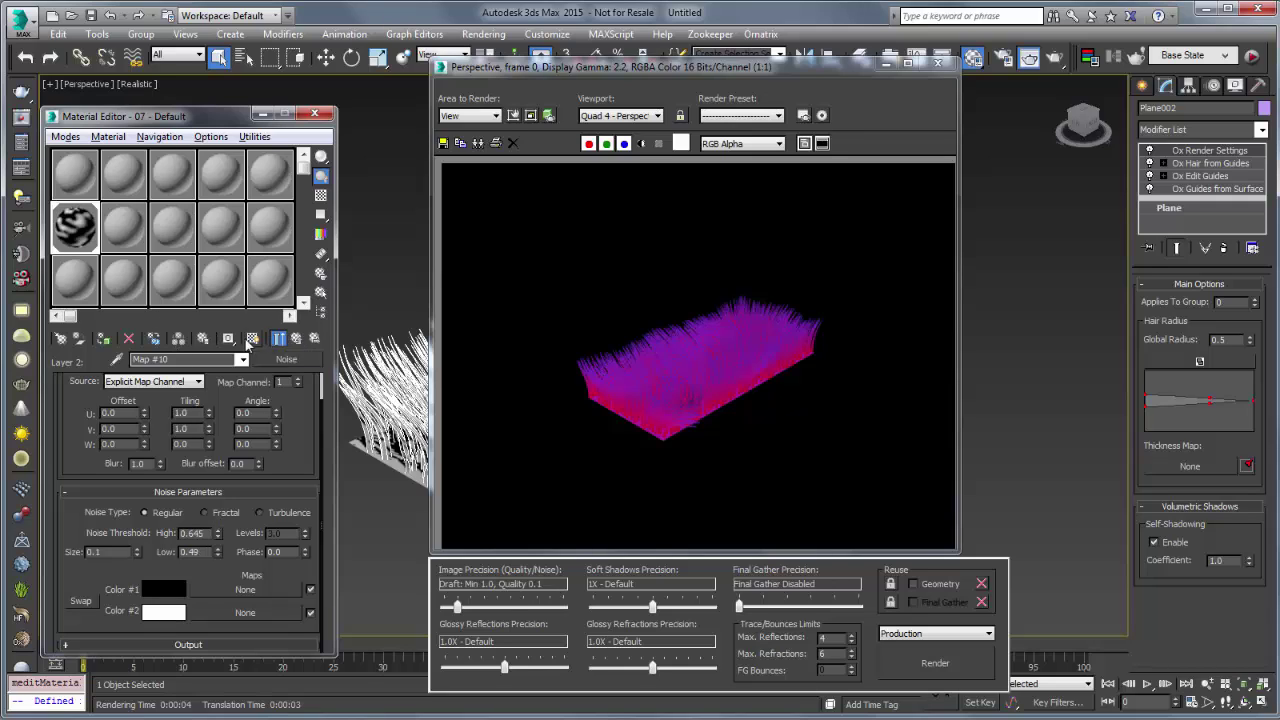
# Render the hair, switch Layer 2's blend to Multiply, and re-render to inspect the purple streaks.
pyautogui.click(298, 339)
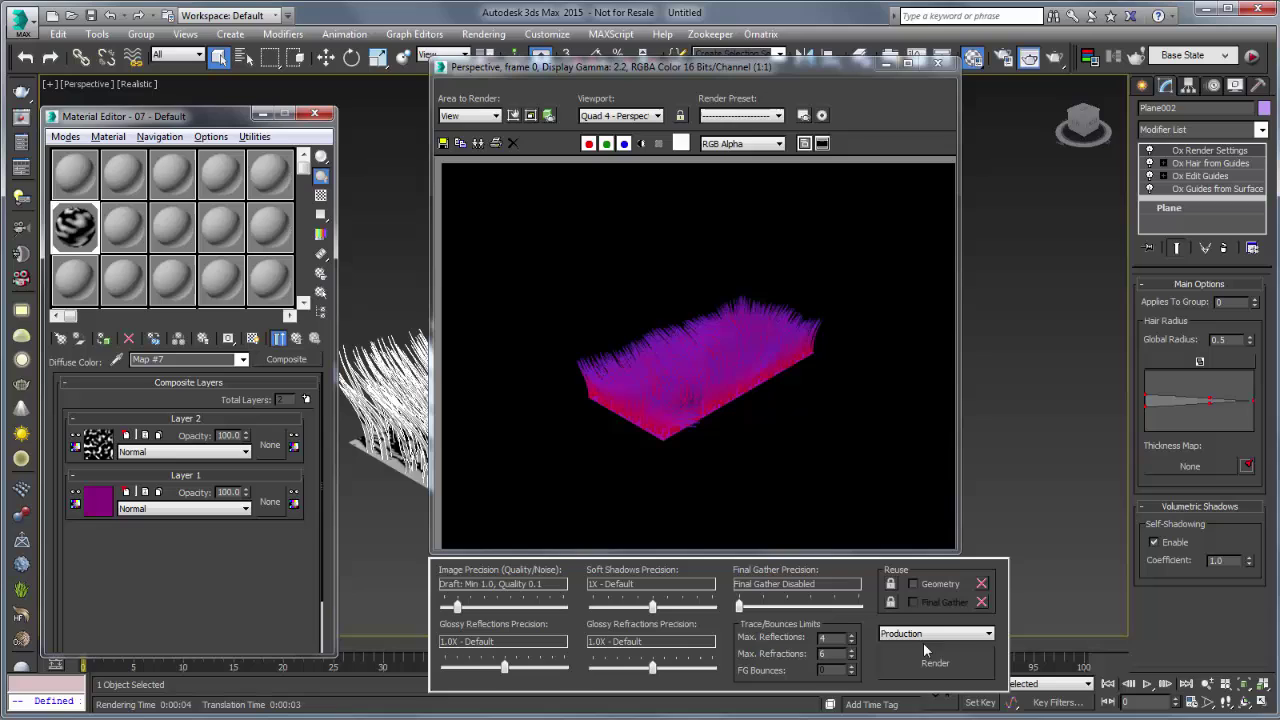
pyautogui.hotkey('shift', 'q')
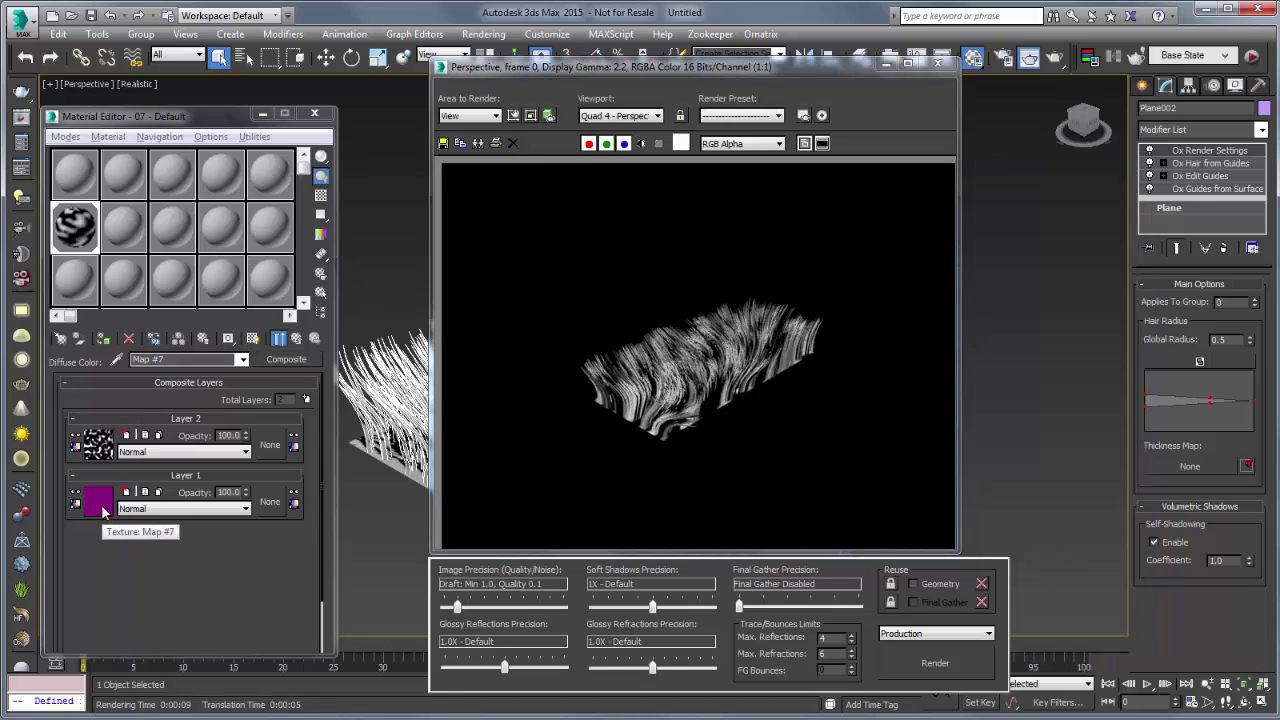
pyautogui.click(180, 452)
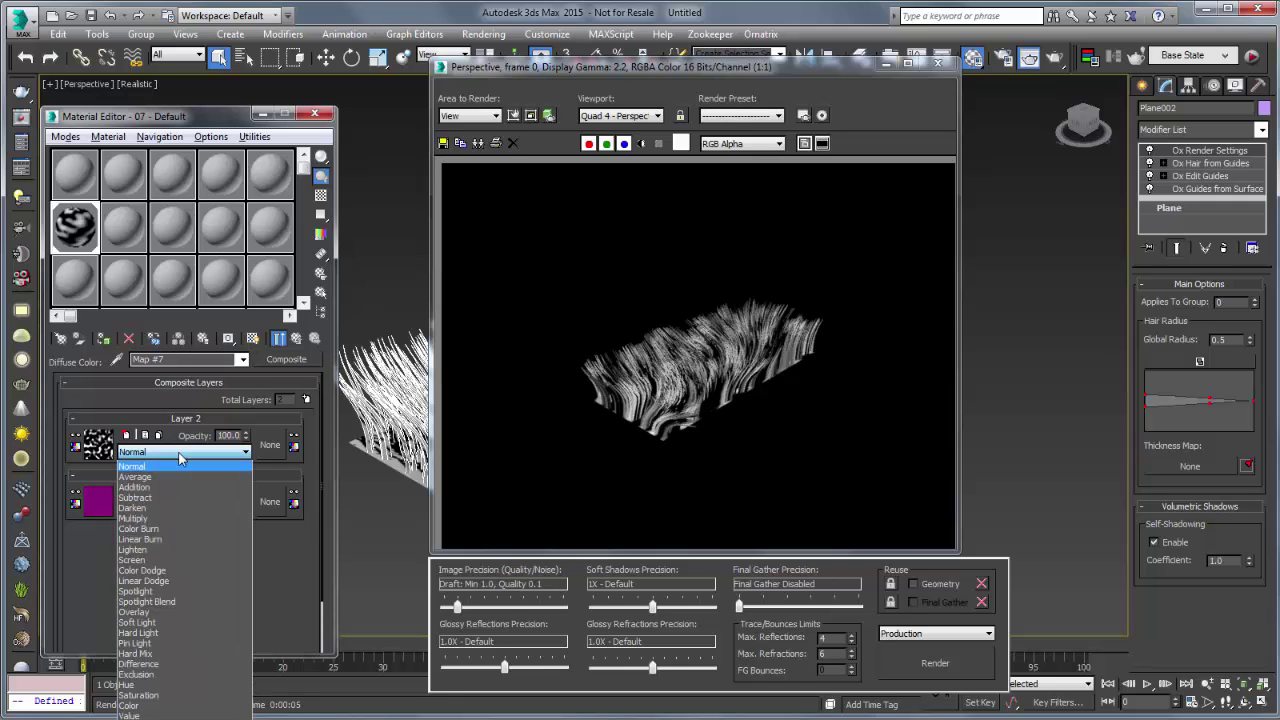
pyautogui.click(172, 516)
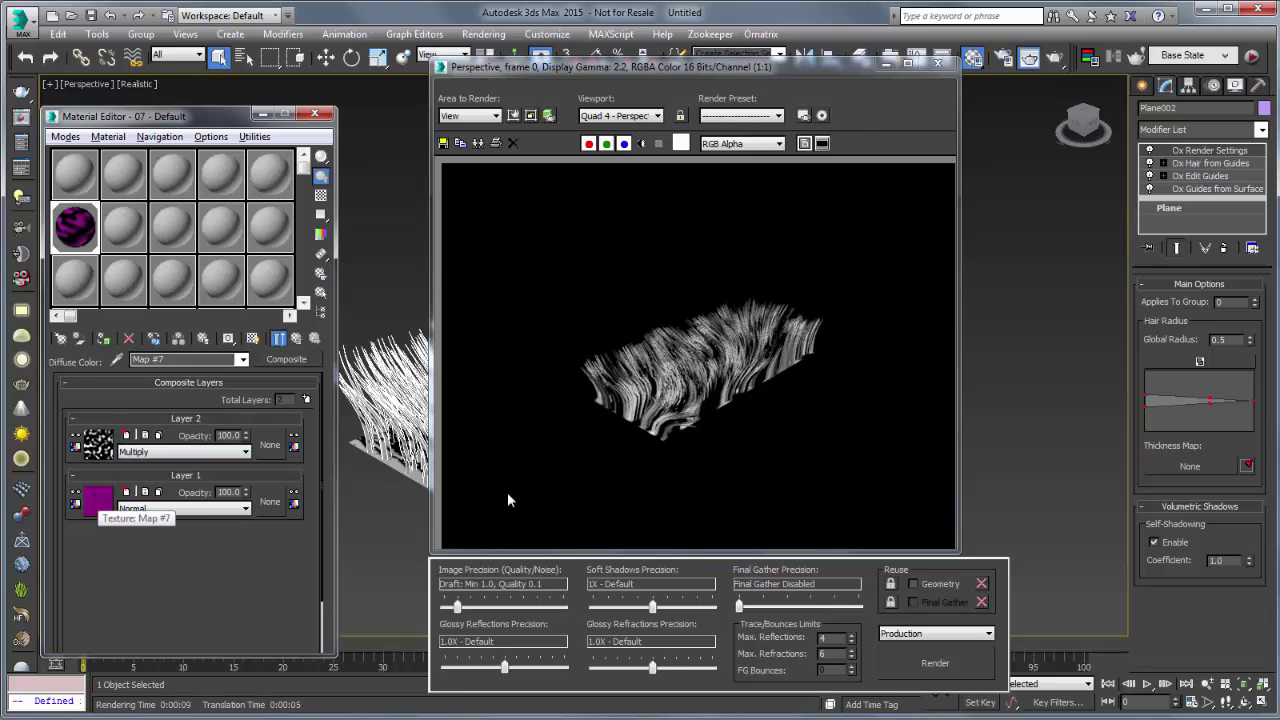
pyautogui.click(908, 658)
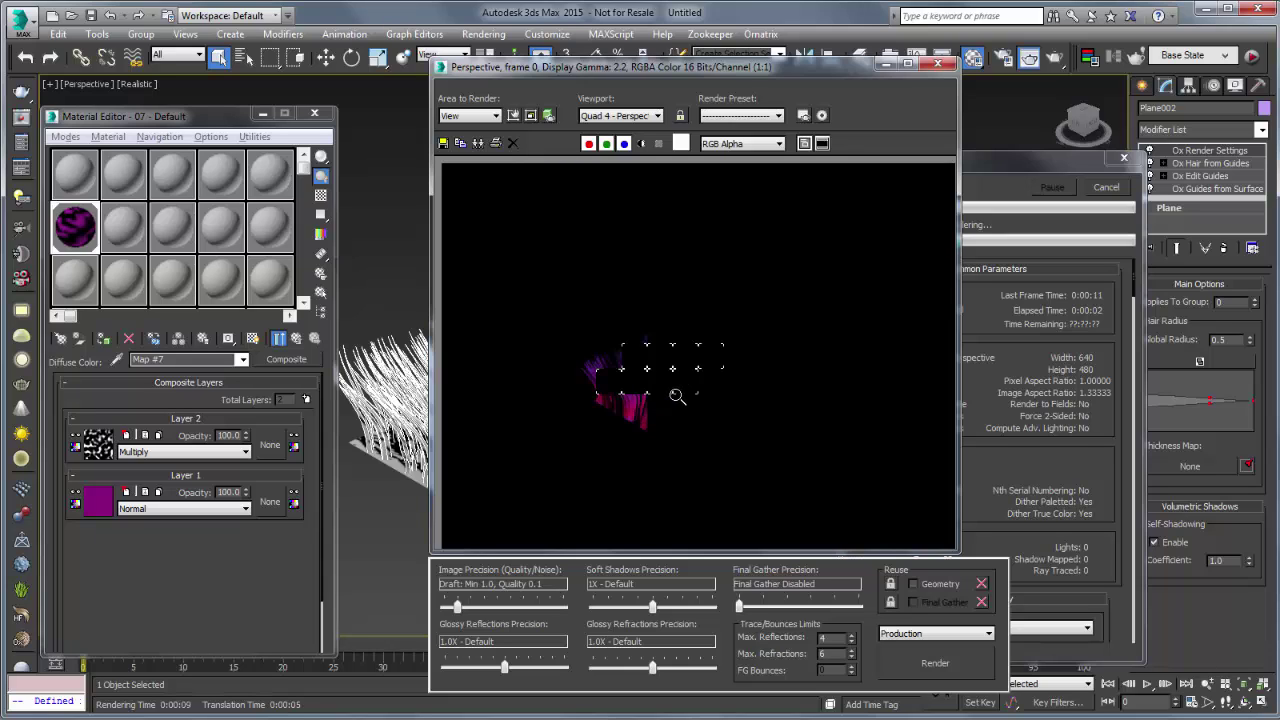
pyautogui.keyDown('ctrl'); pyautogui.click(655, 397); pyautogui.keyUp('ctrl')
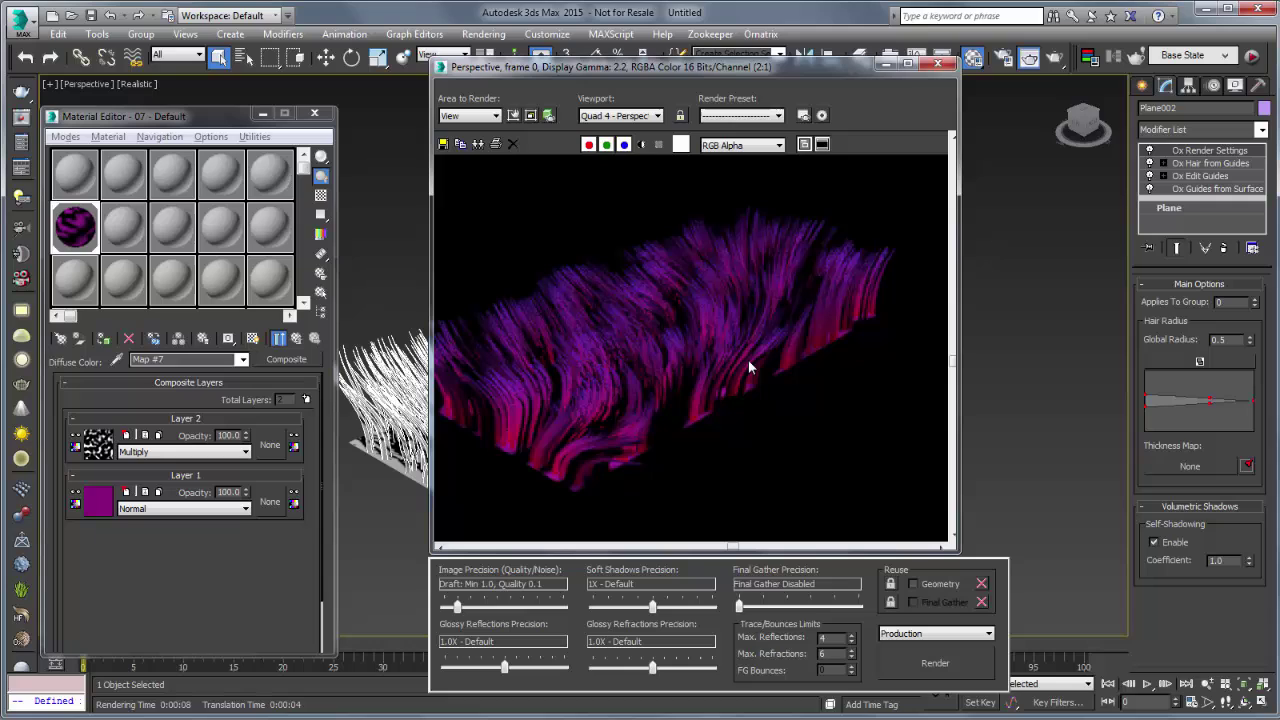
# Change the noise's first colour to dark grey, then re-render the hair from the composite.
pyautogui.click(100, 450)
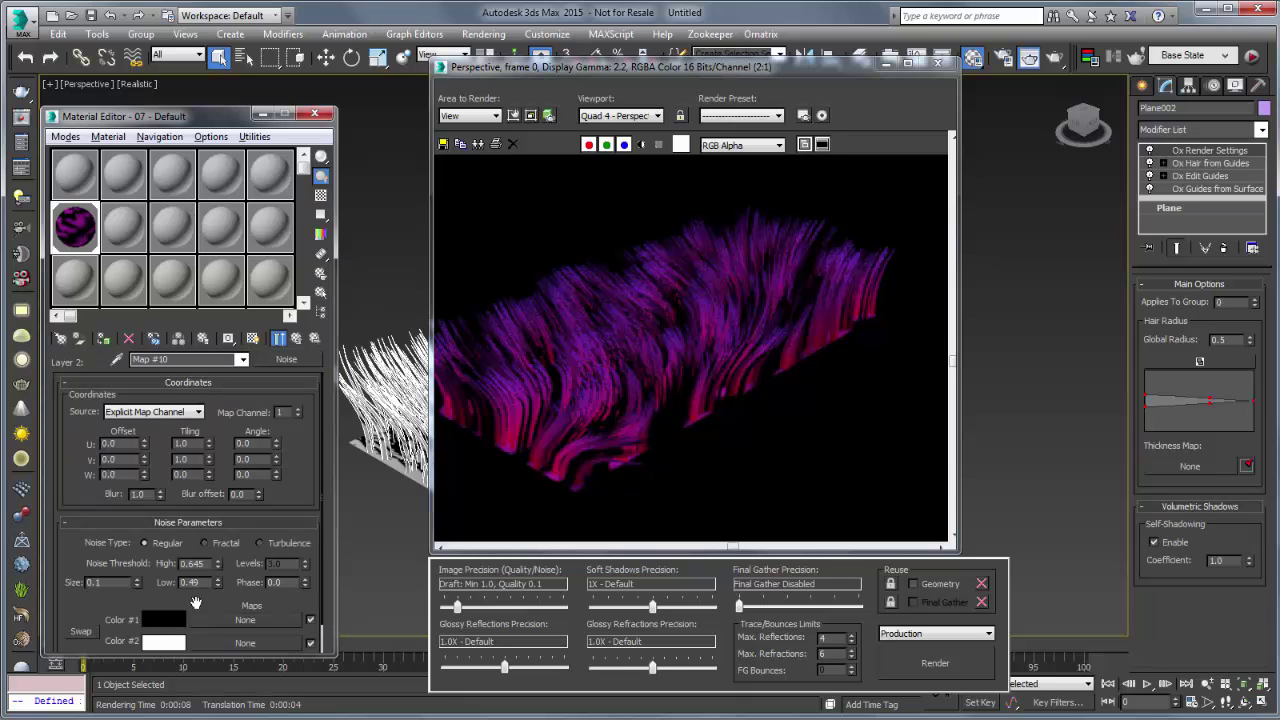
pyautogui.click(160, 620)
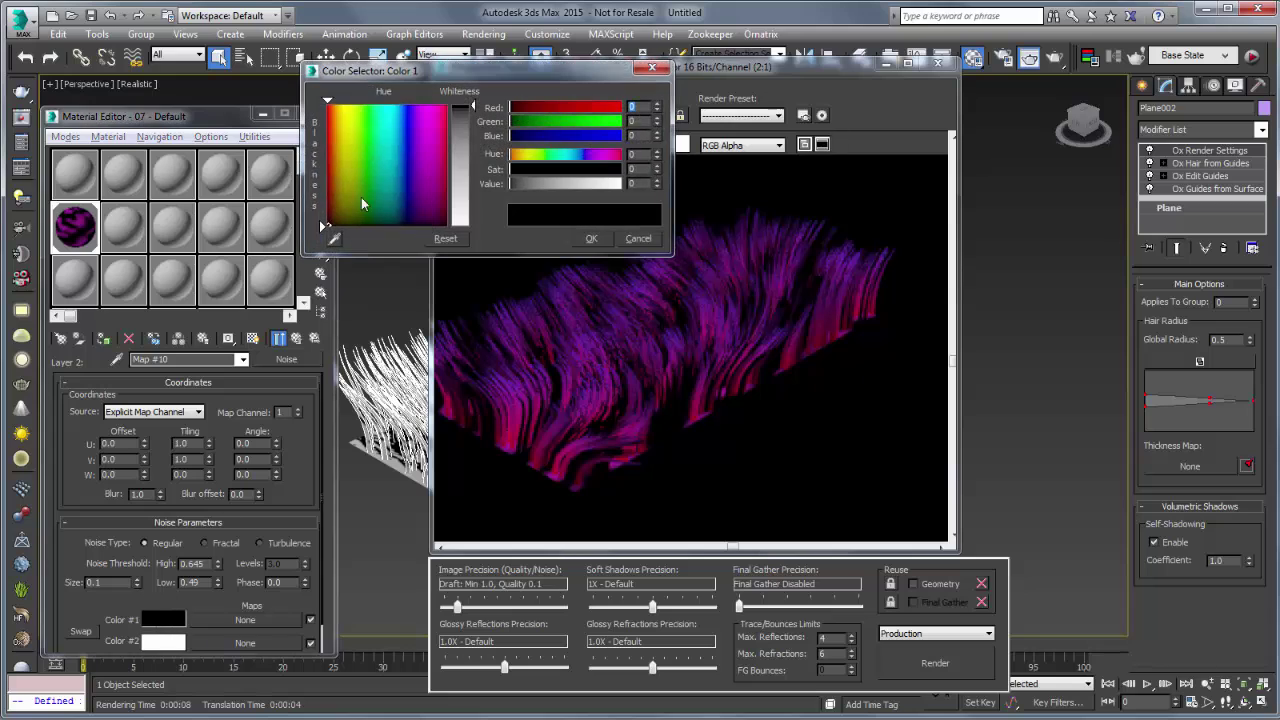
pyautogui.click(462, 128)
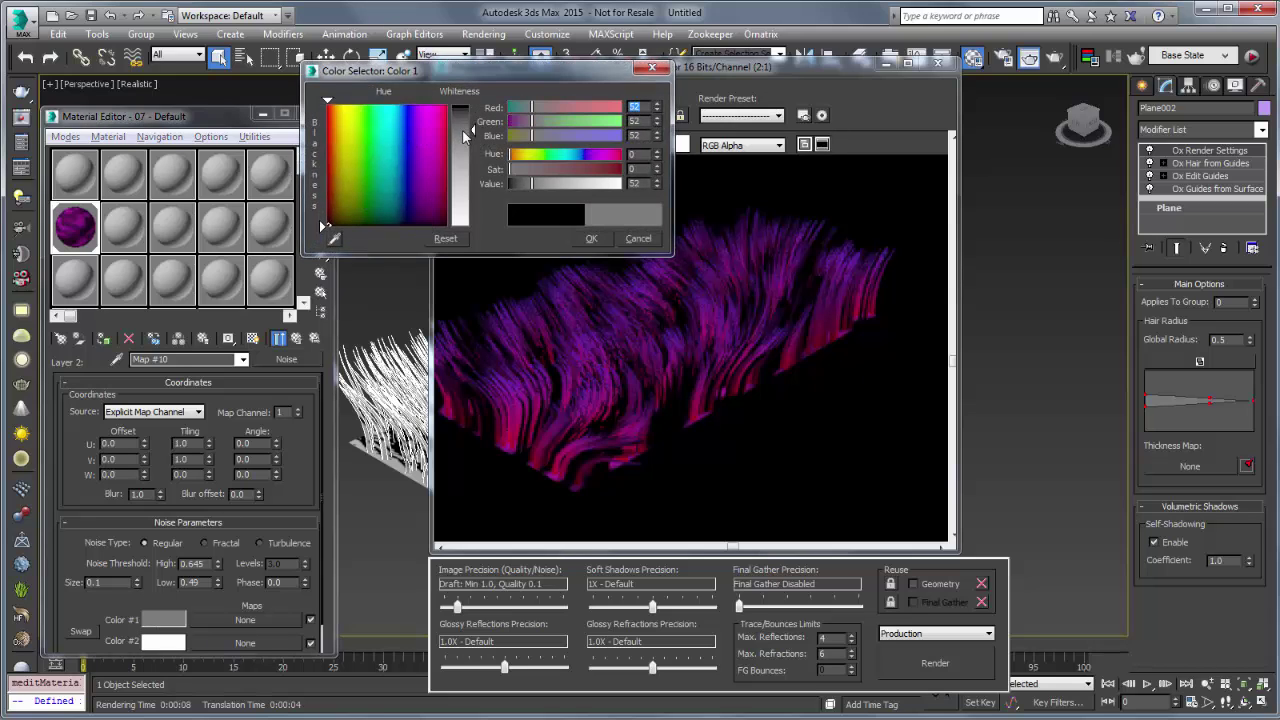
pyautogui.click(590, 239)
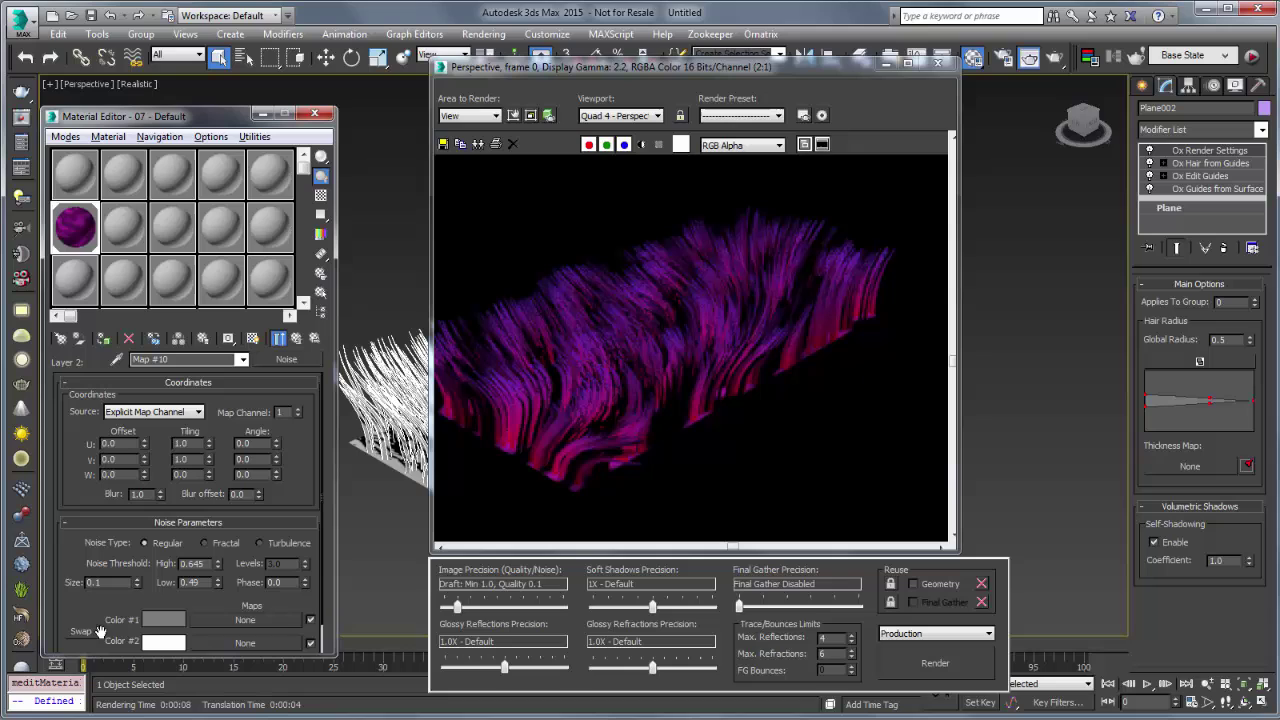
pyautogui.click(296, 338)
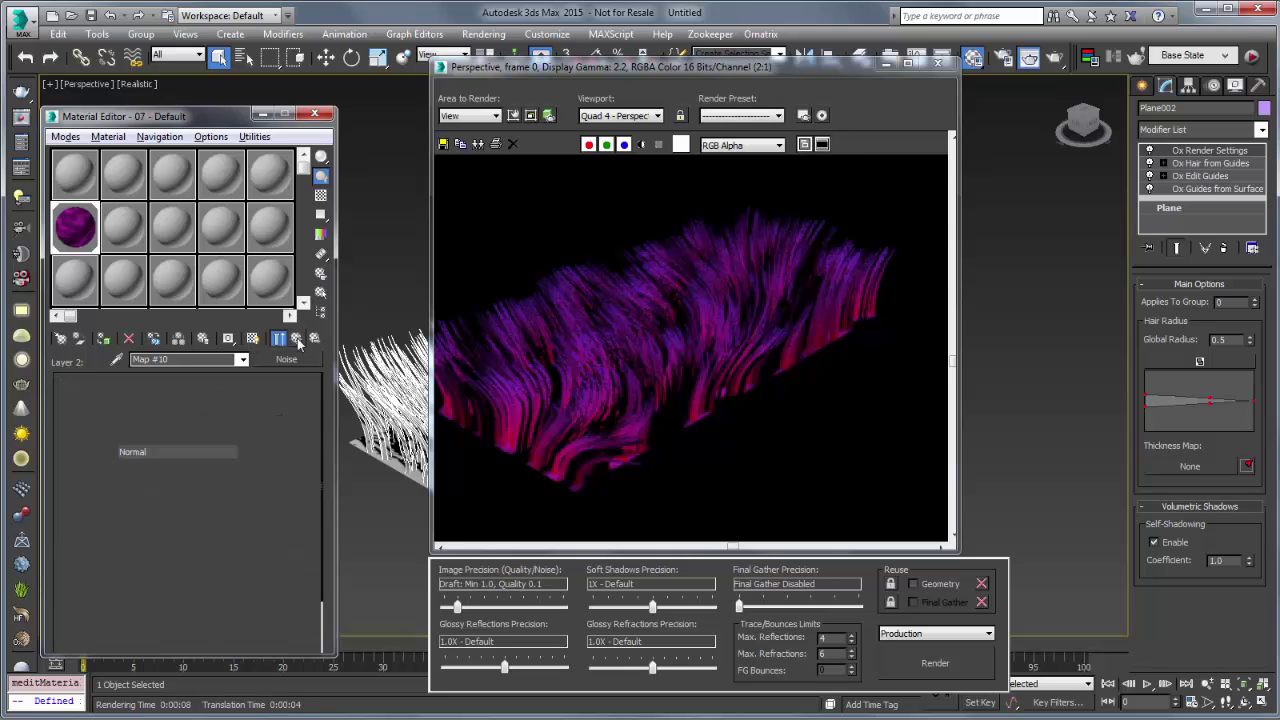
pyautogui.click(917, 668)
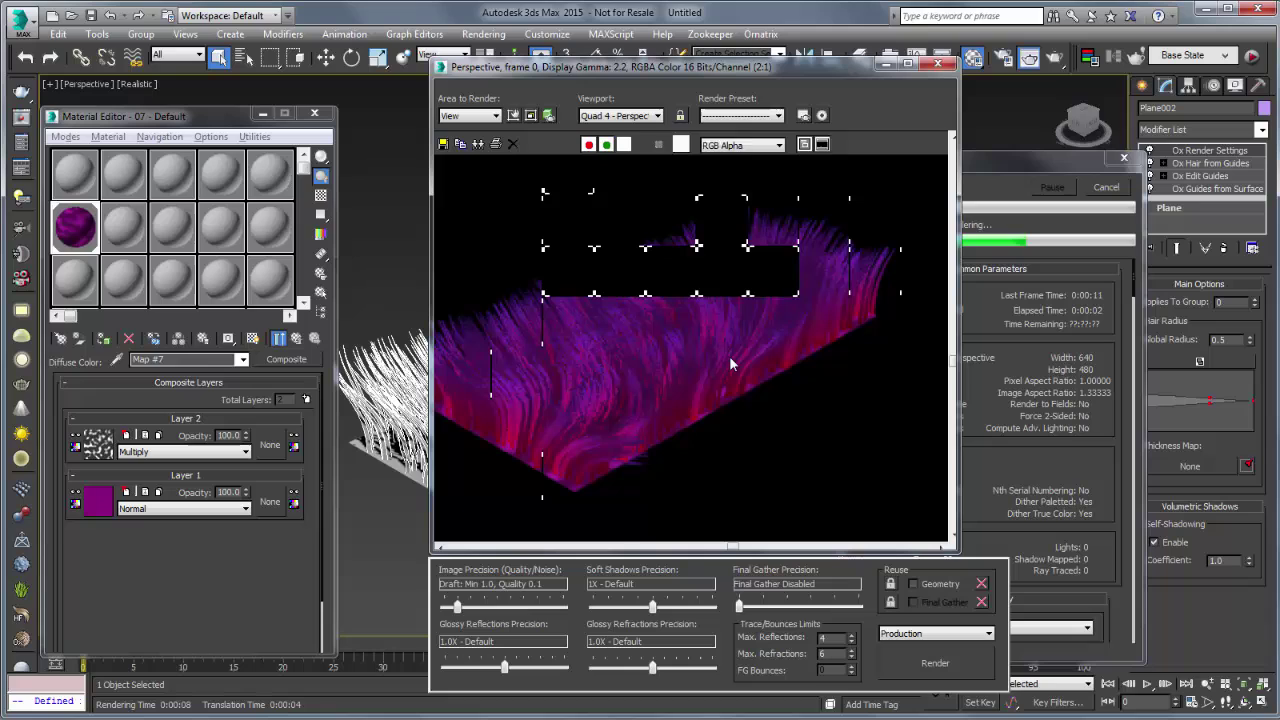
# Try the Addition blend on the noise layer and render the hair.
pyautogui.click(143, 452)
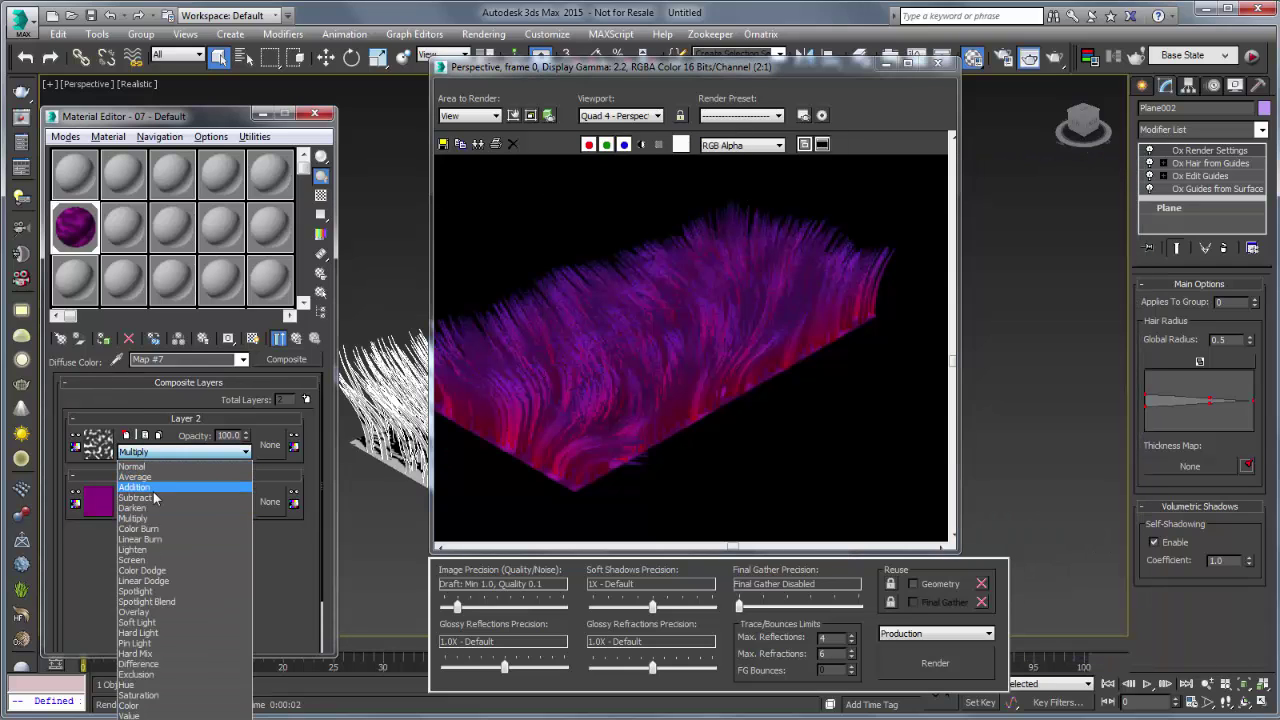
pyautogui.click(155, 488)
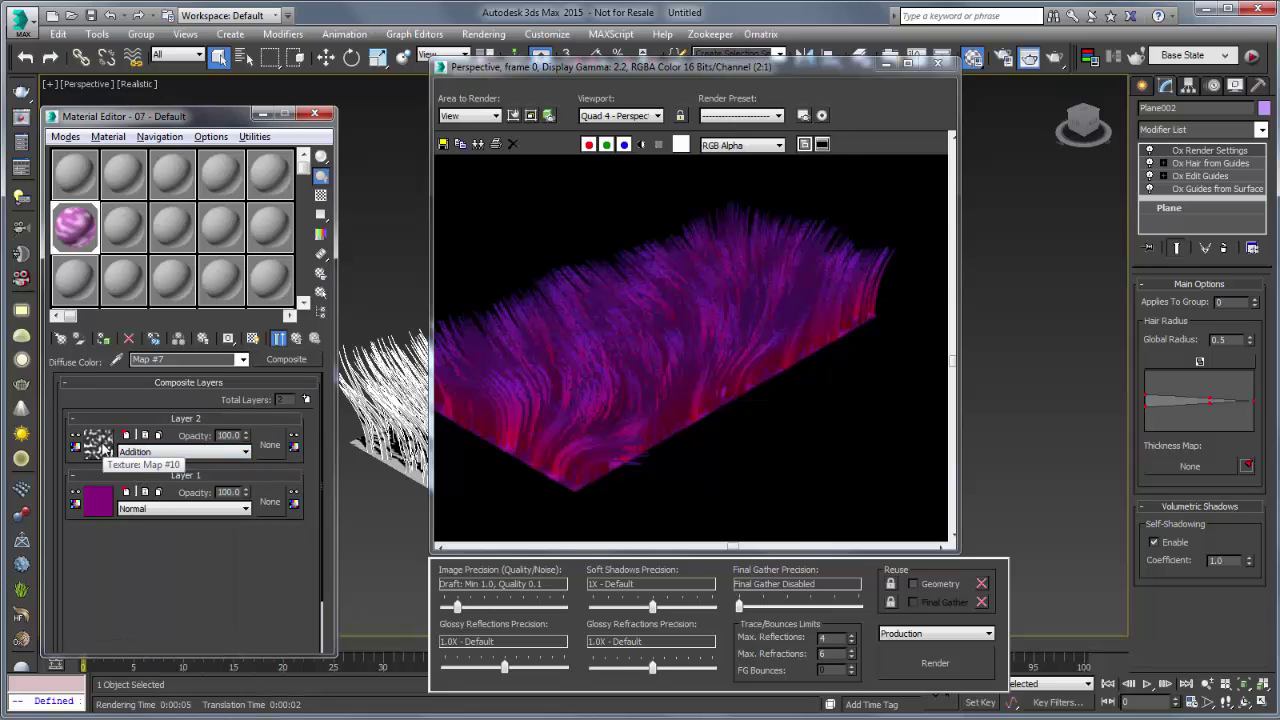
pyautogui.click(908, 662)
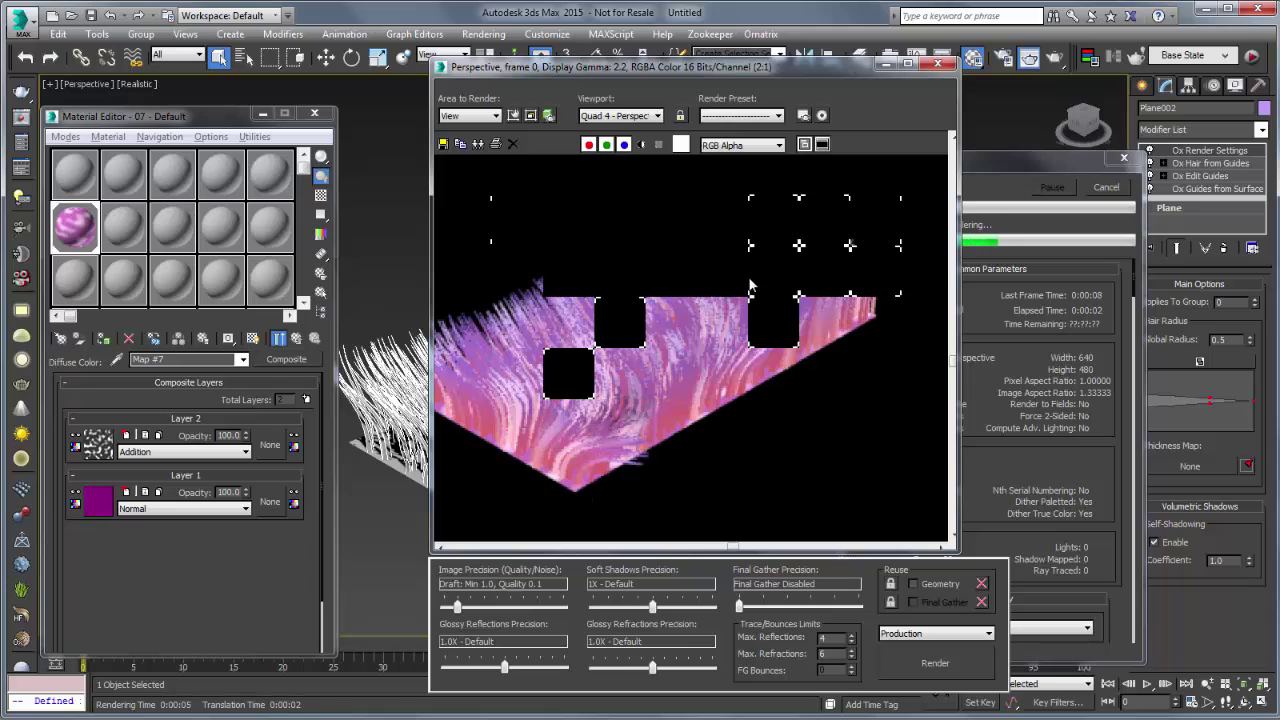
# Switch the noise layer's blend to Difference and render the multicoloured hair.
pyautogui.click(183, 451)
pyautogui.click(175, 660)
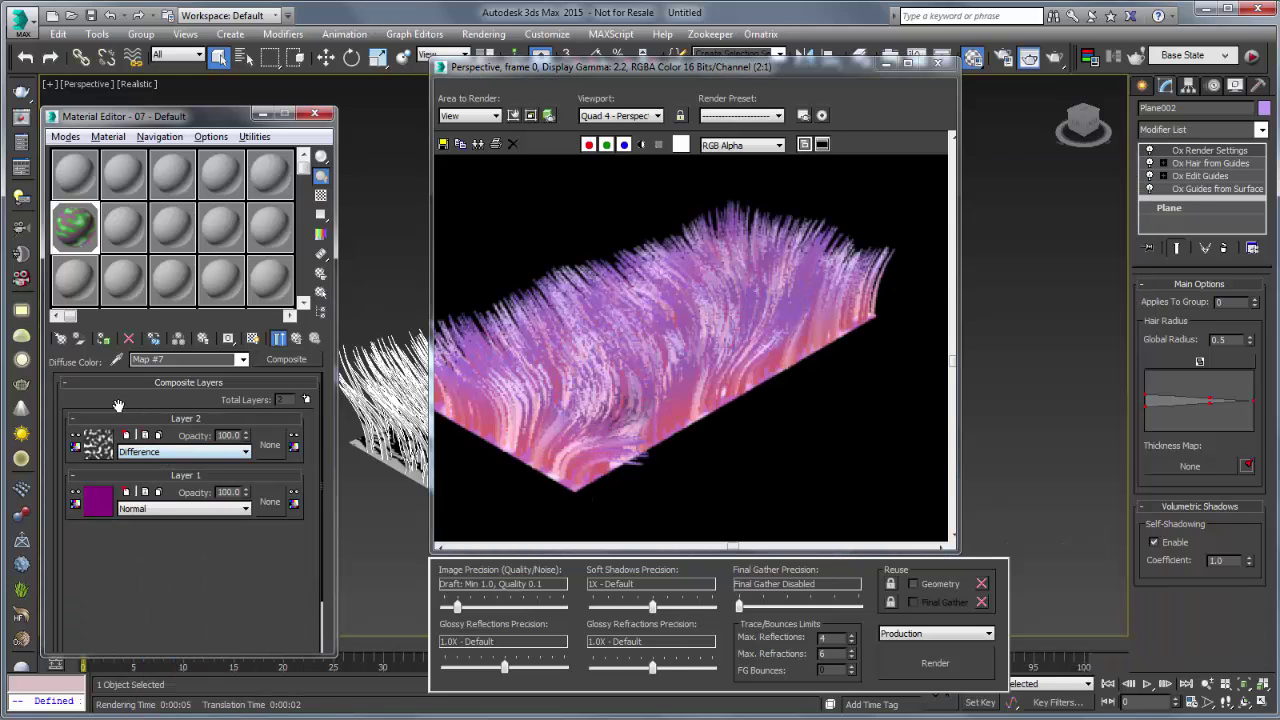
pyautogui.click(937, 668)
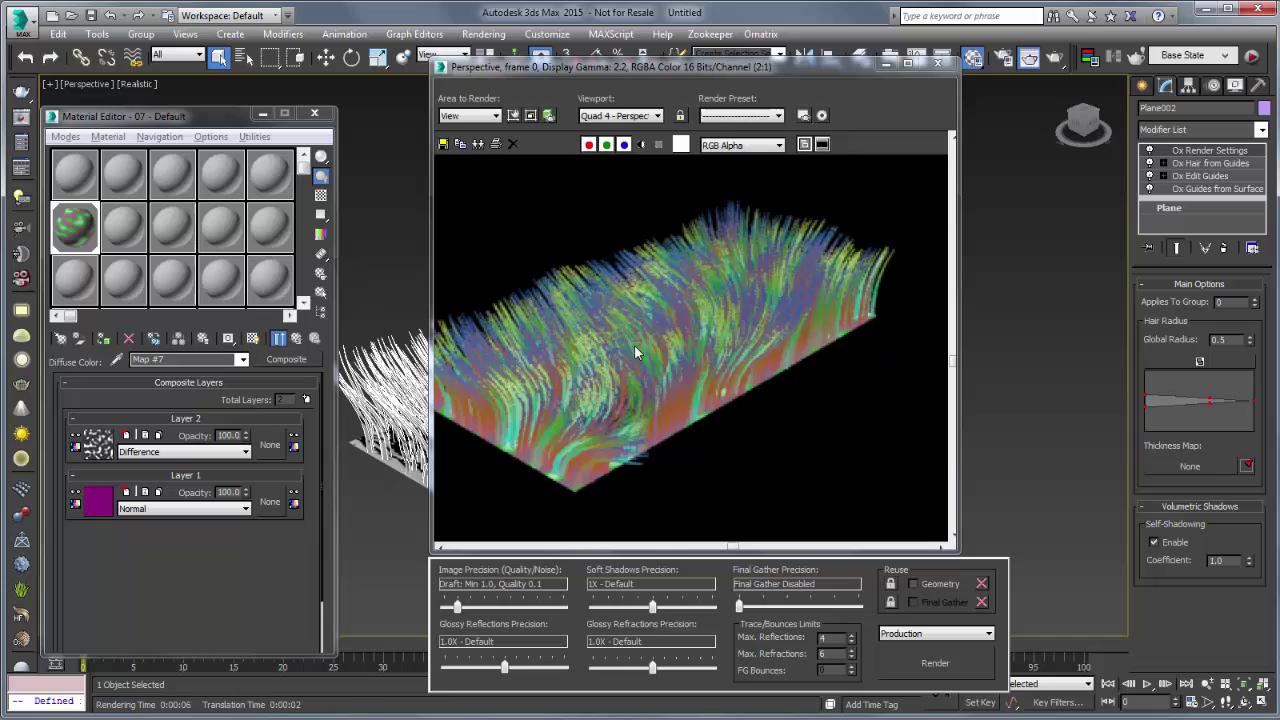
# Close the render, convert slot 13 - Default to Arch & Design, and reselect 07 - Default.
pyautogui.click(937, 62)
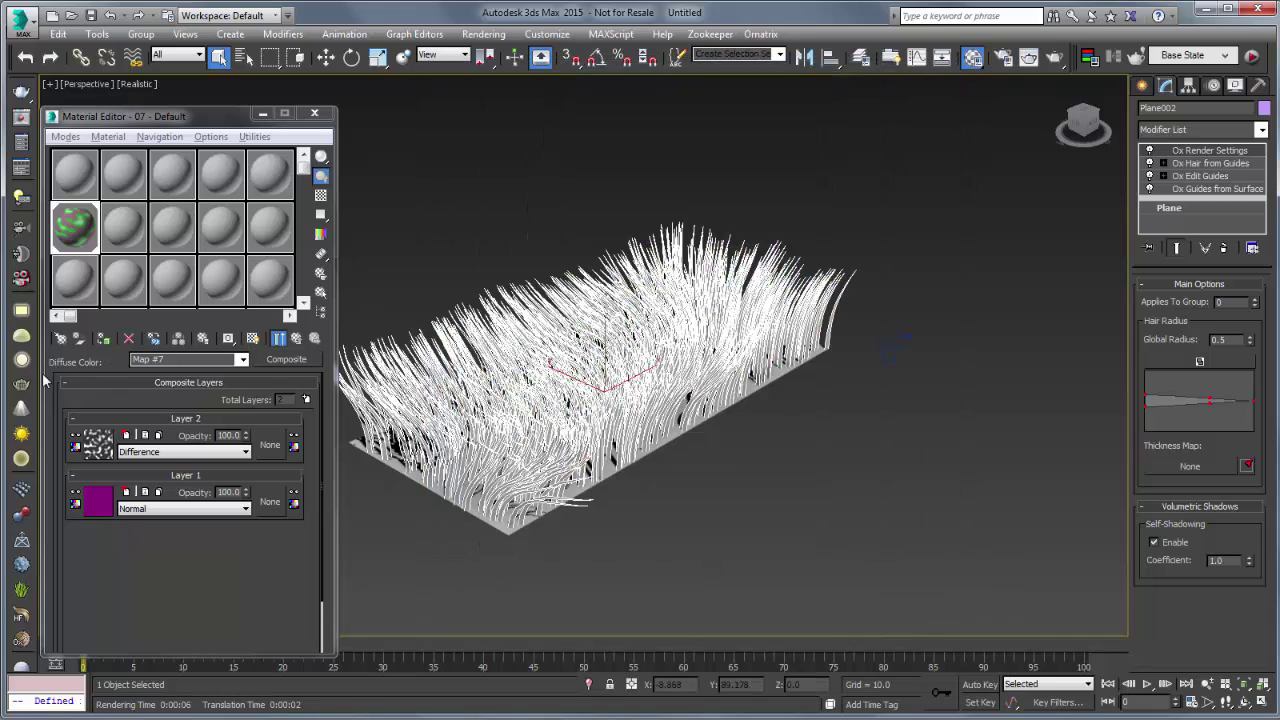
pyautogui.click(76, 278)
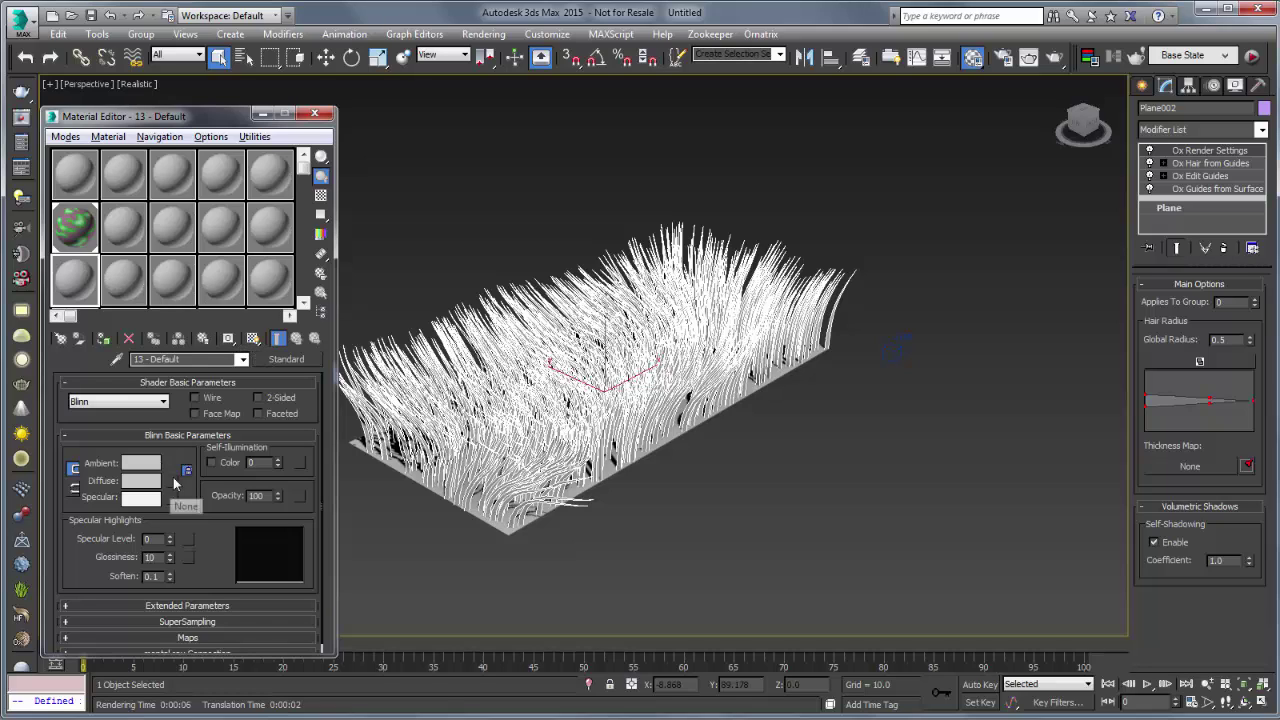
pyautogui.click(287, 359)
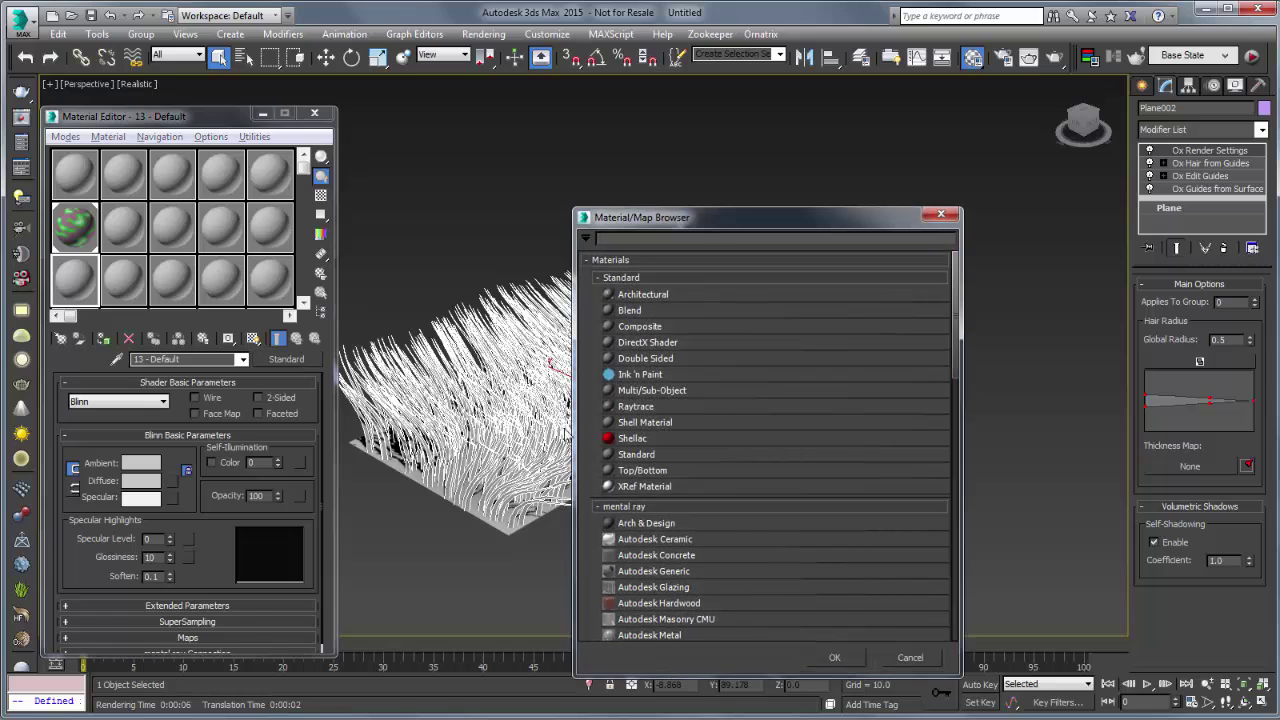
pyautogui.doubleClick(621, 524)
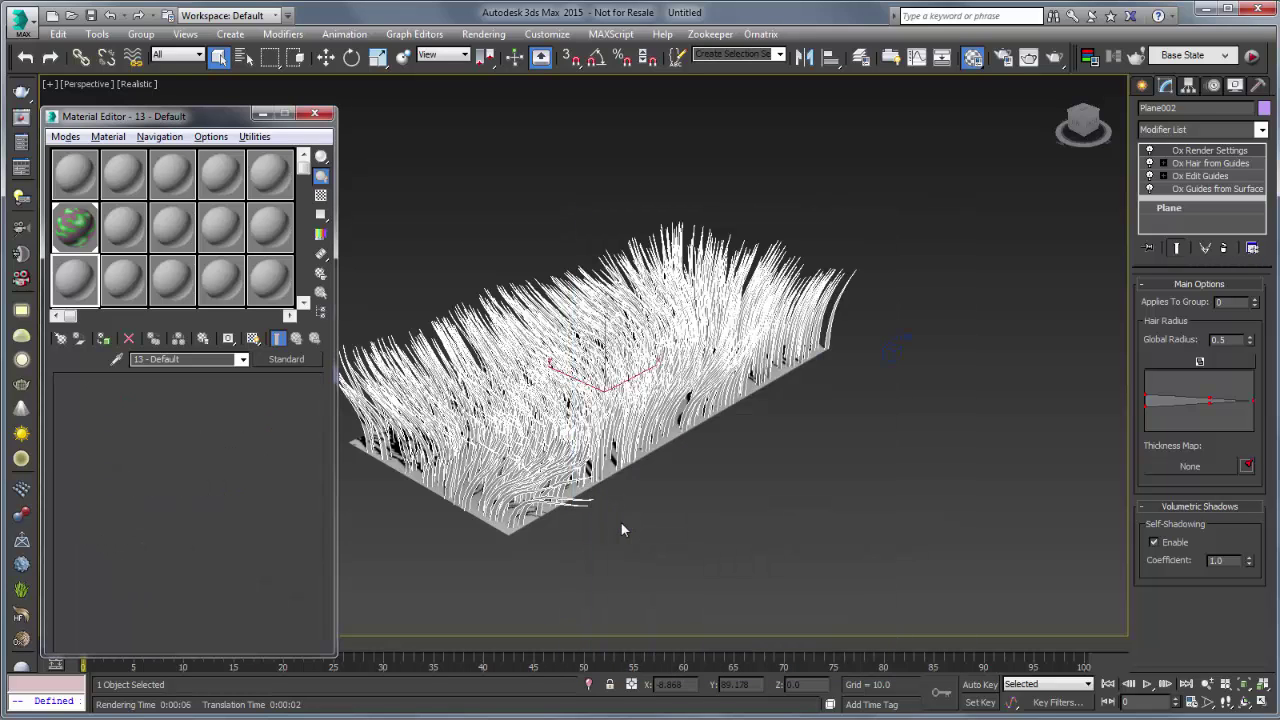
pyautogui.click(77, 232)
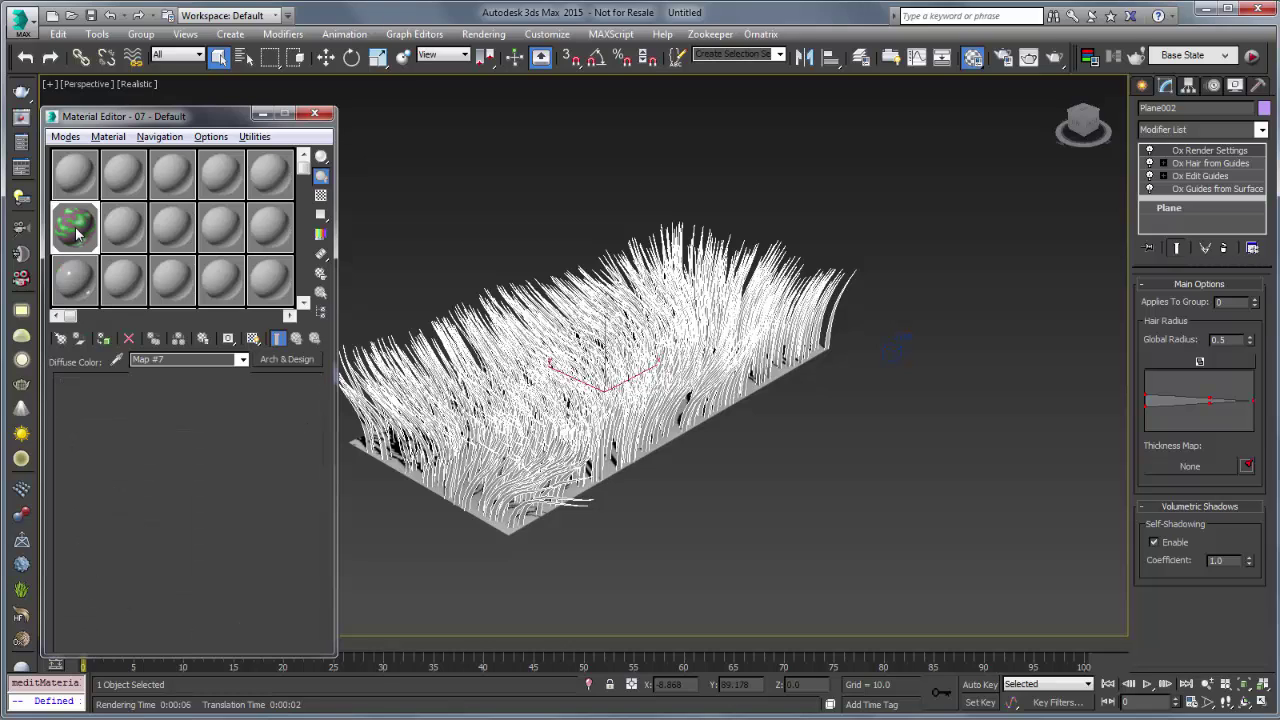
# Copy the hair's Composite map and paste a copy into the Arch & Design Diffuse Color map.
pyautogui.rightClick(298, 361)
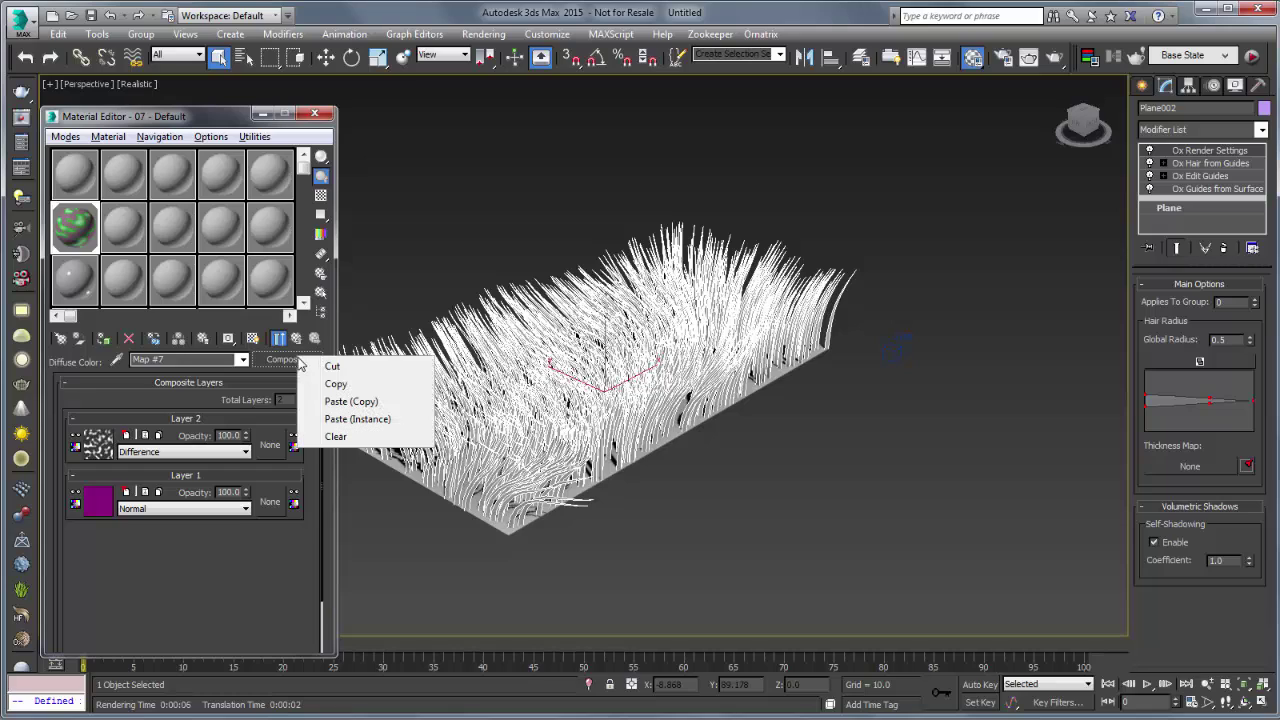
pyautogui.click(335, 434)
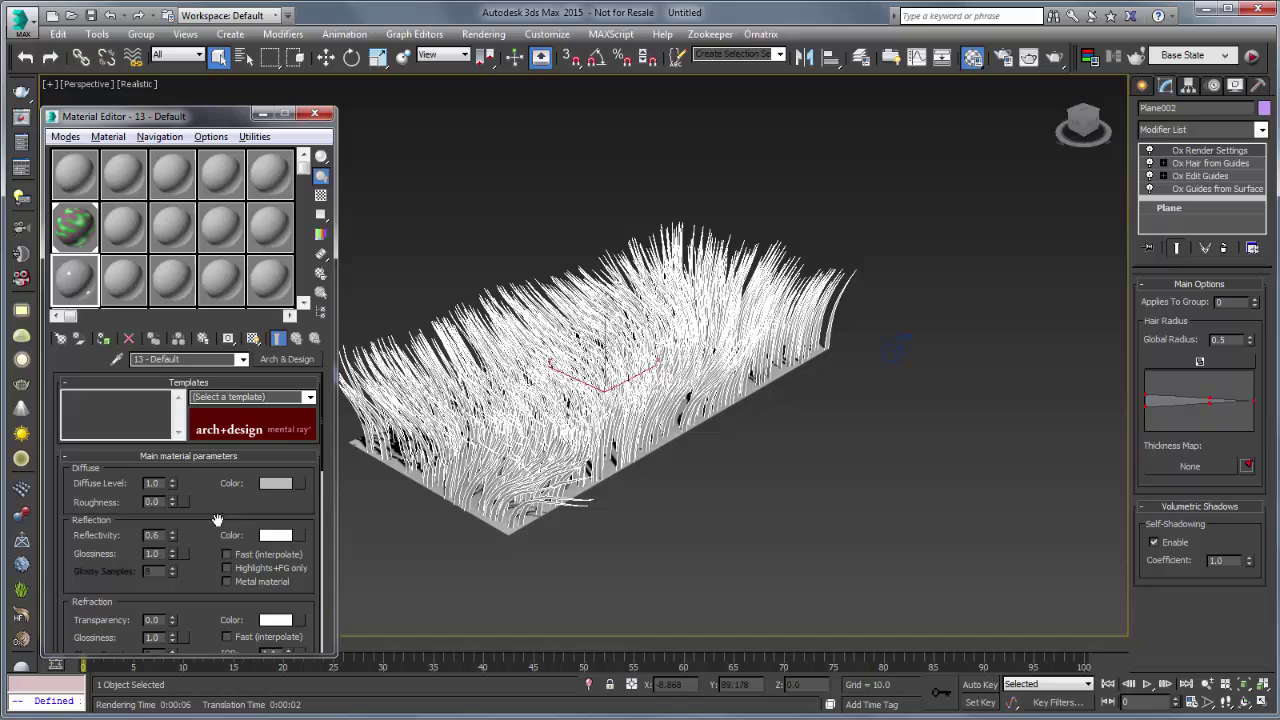
pyautogui.moveTo(205, 563); pyautogui.dragTo(214, 348)
pyautogui.scroll(-5, 210, 480)
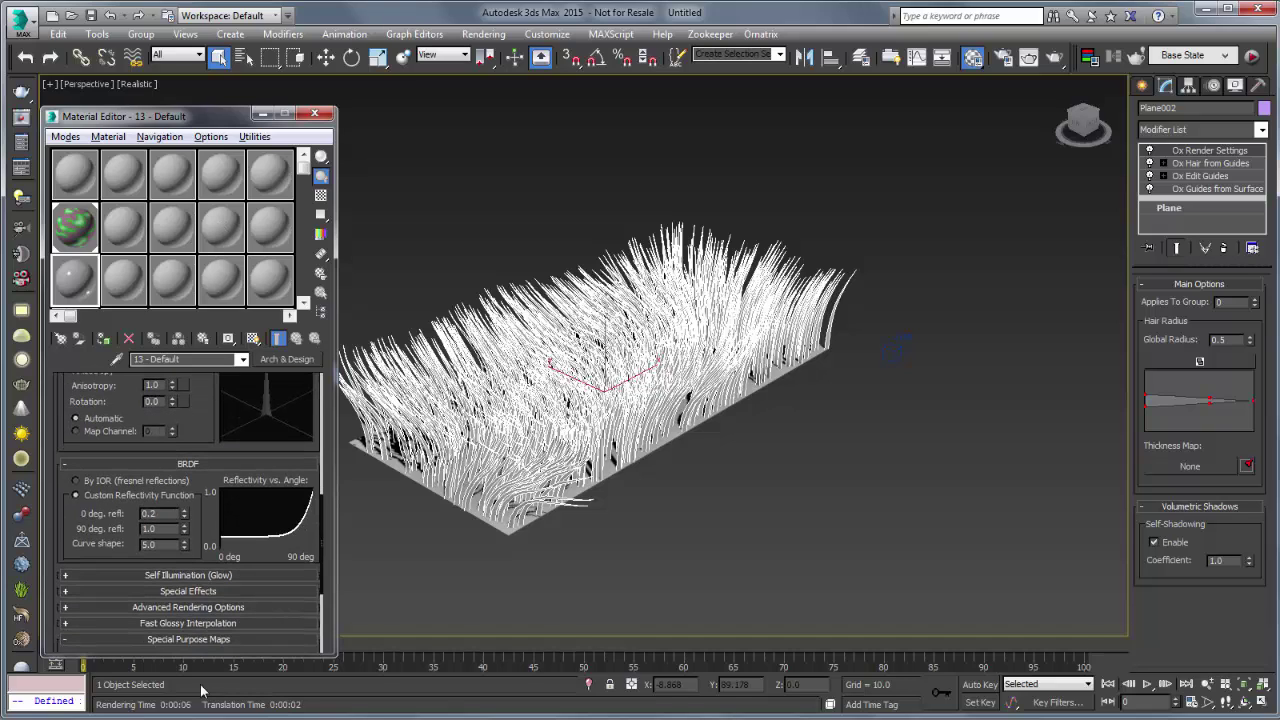
pyautogui.scroll(1, 198, 595)
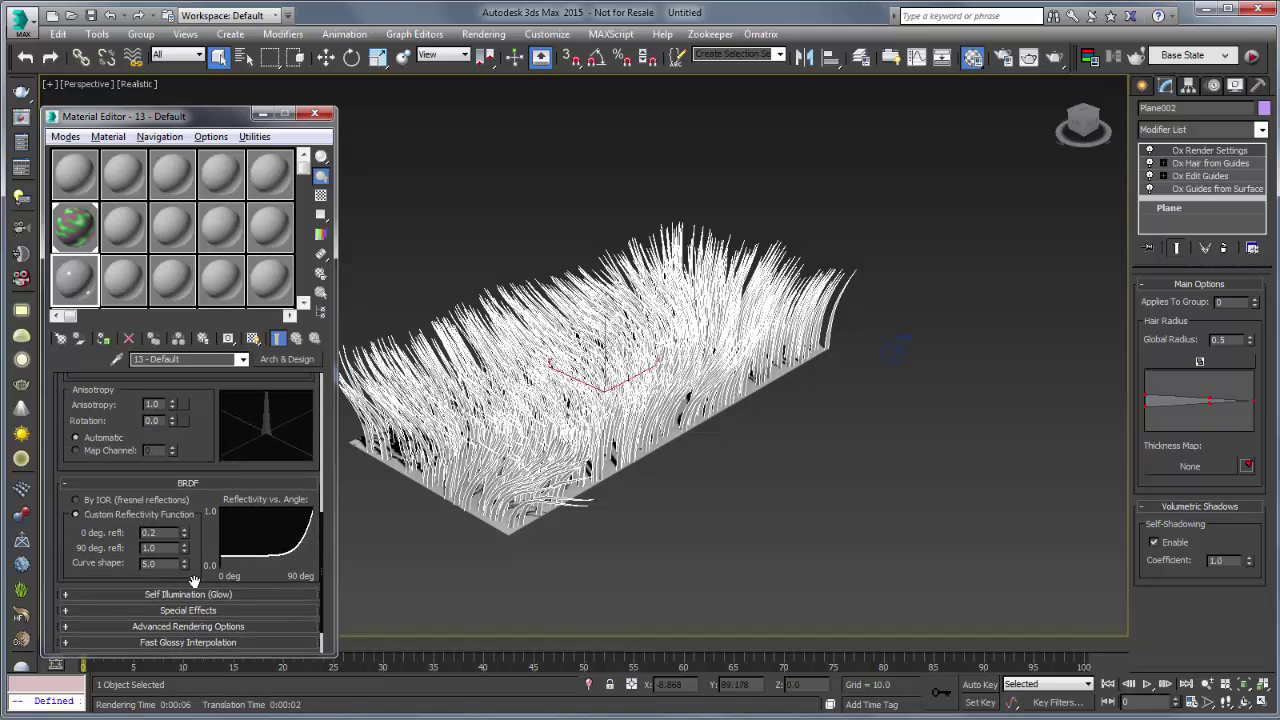
pyautogui.scroll(-2, 200, 580)
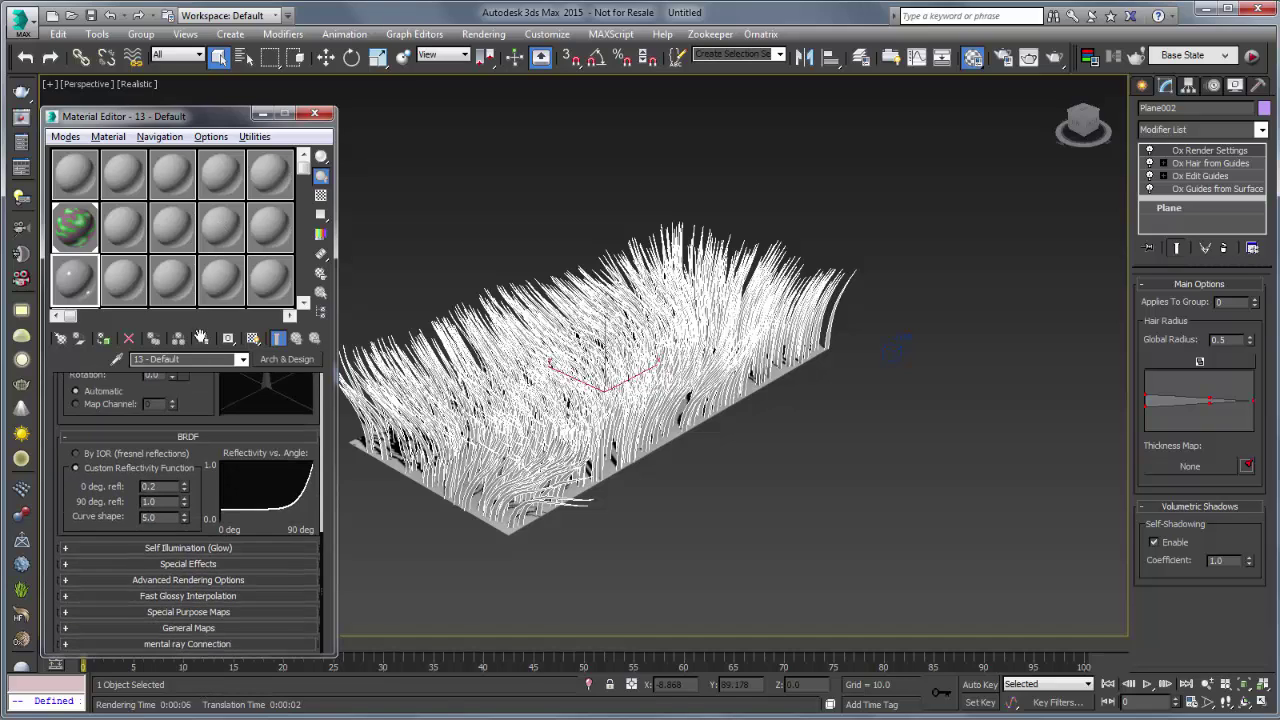
pyautogui.click(192, 627)
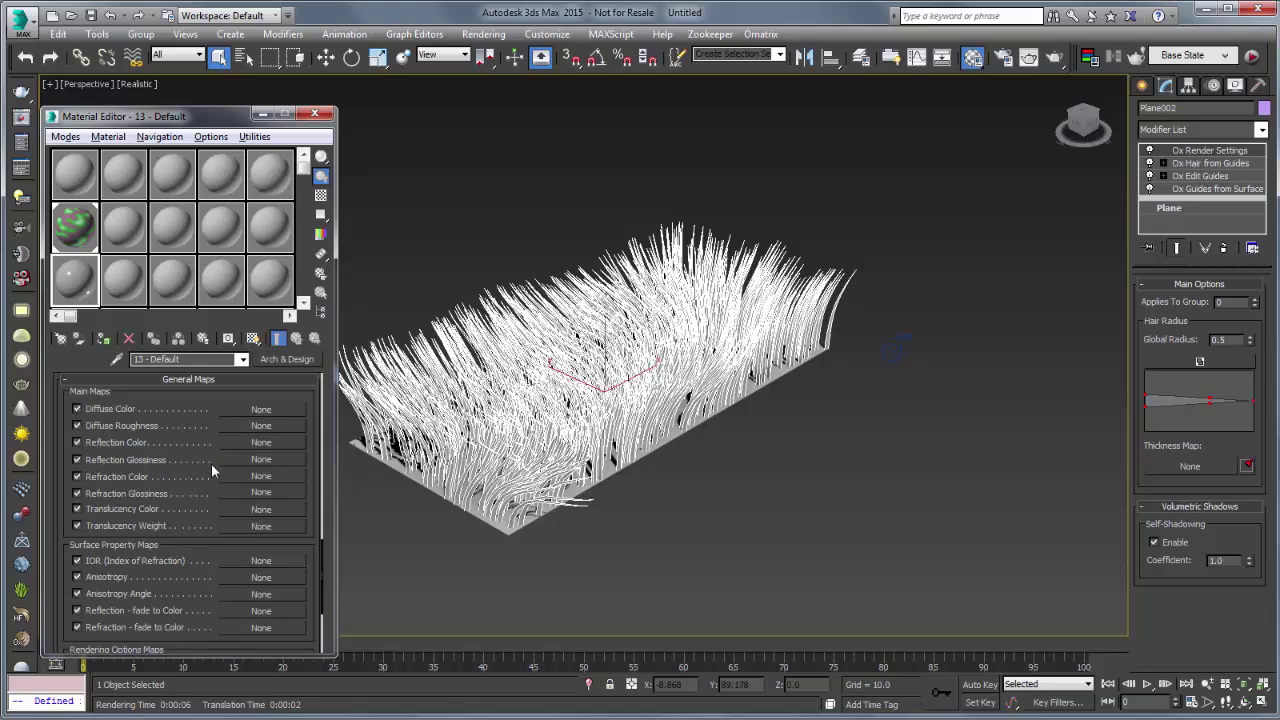
pyautogui.rightClick(252, 412)
pyautogui.click(276, 420)
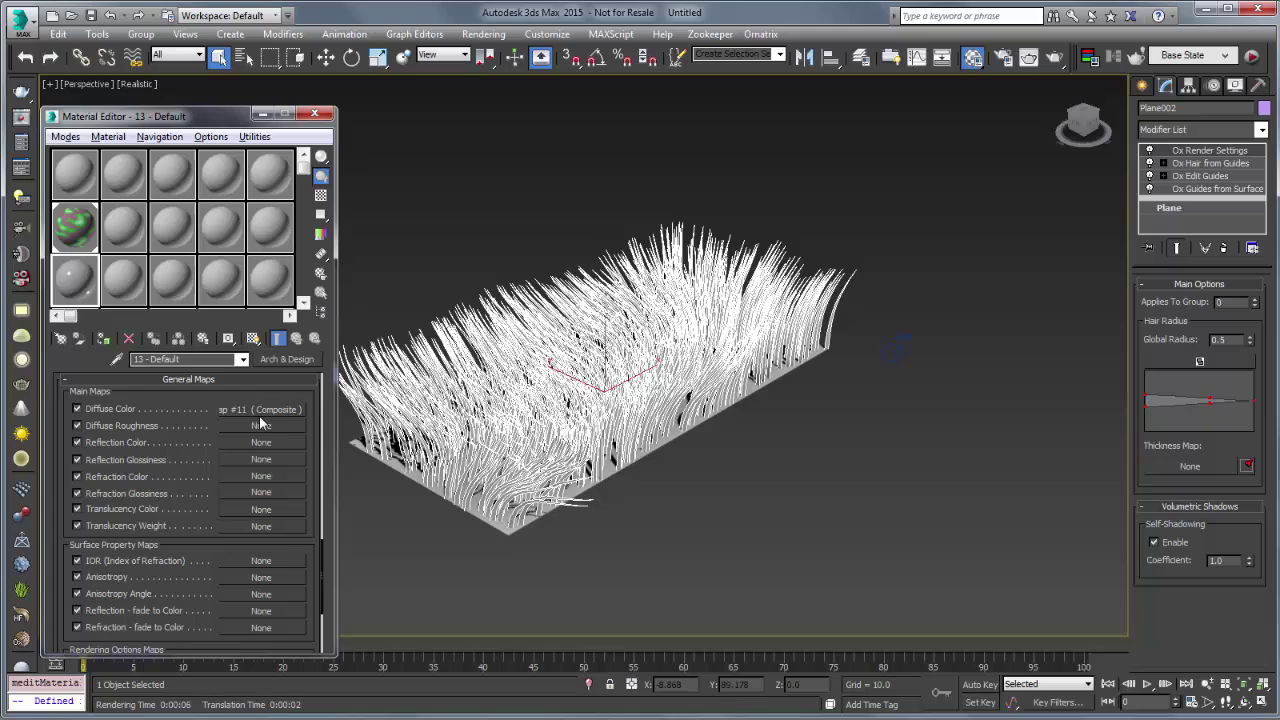
pyautogui.click(178, 390)
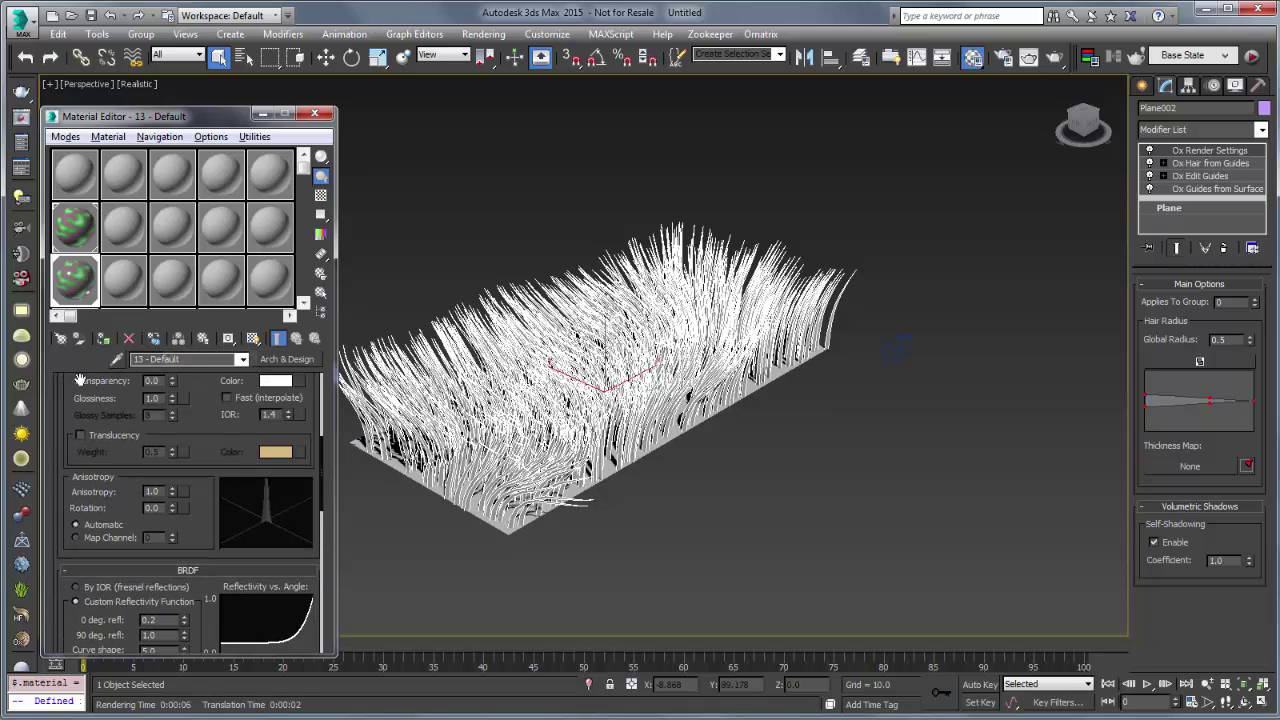
pyautogui.scroll(10, 80, 415)
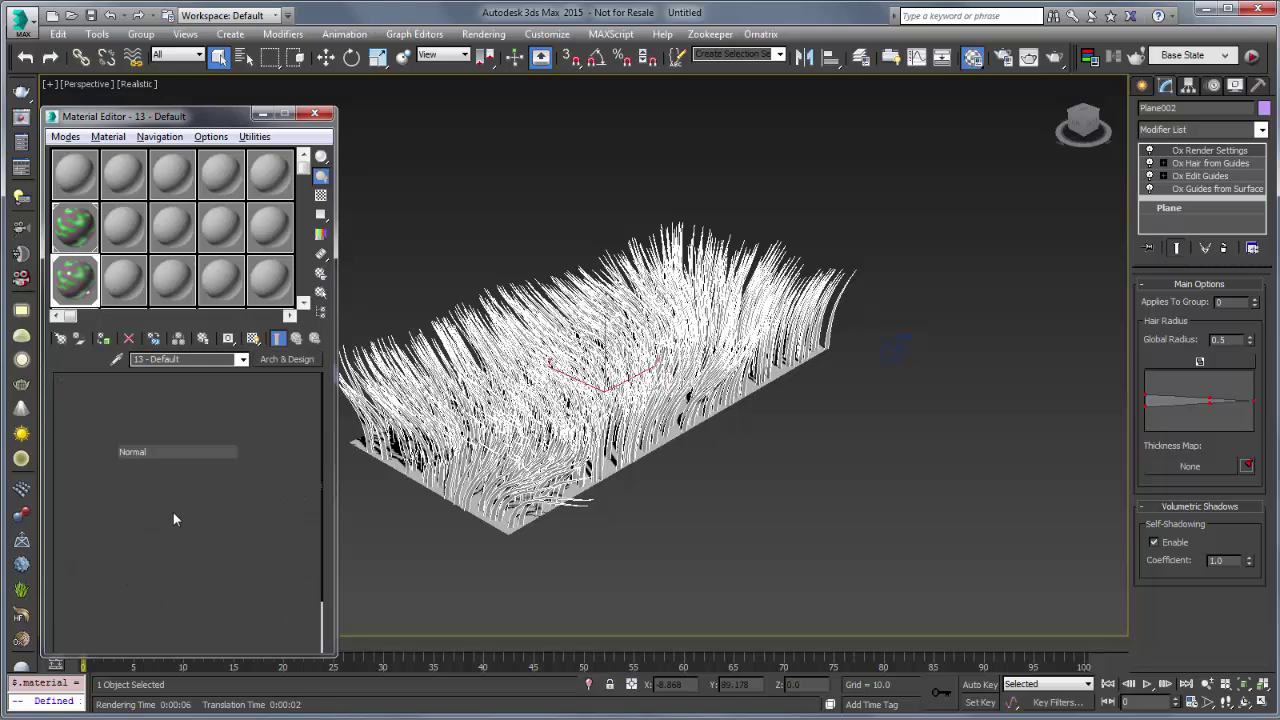
# Set the copied composite's Layer 2 blend mode to Value and render the hair.
pyautogui.click(183, 452)
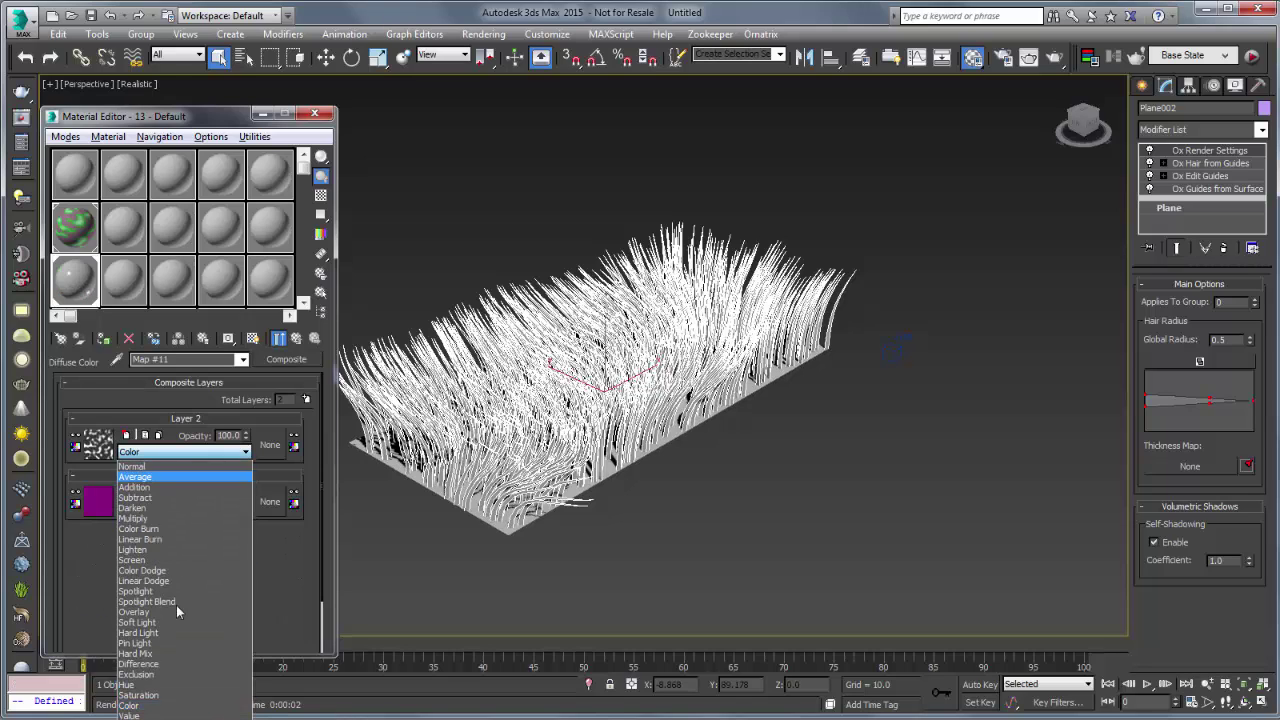
pyautogui.click(160, 716)
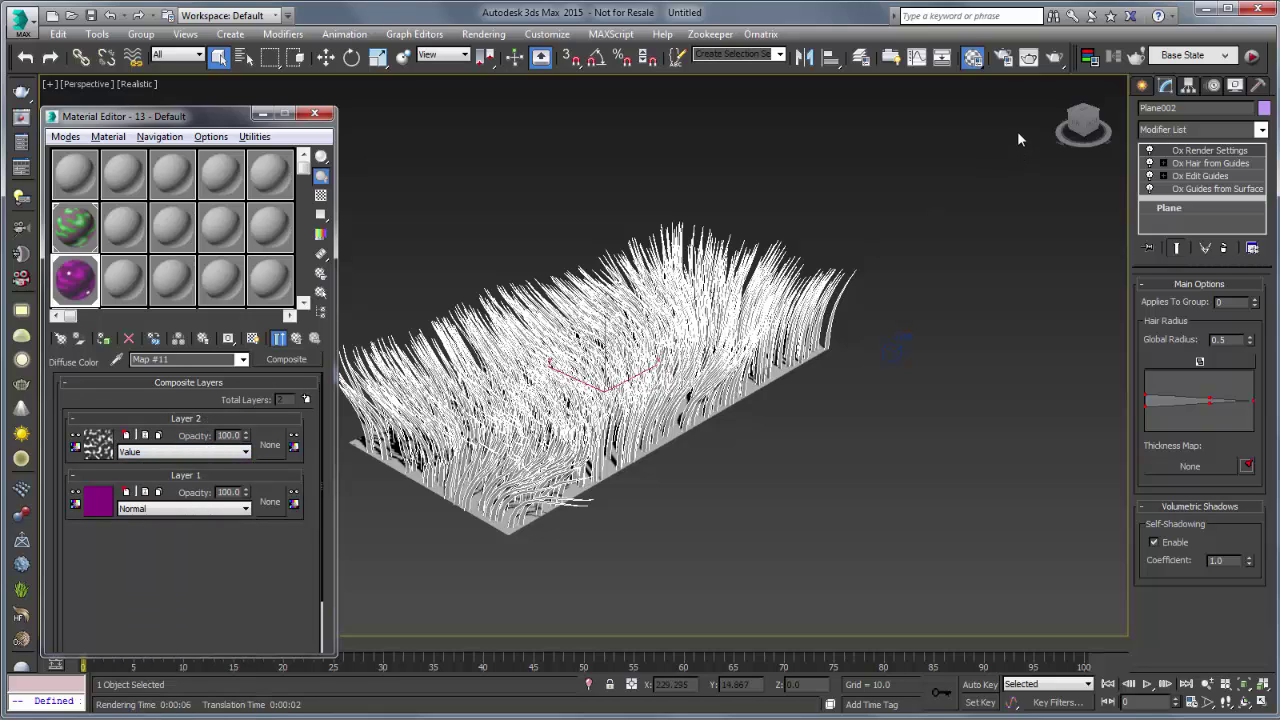
pyautogui.click(1054, 57)
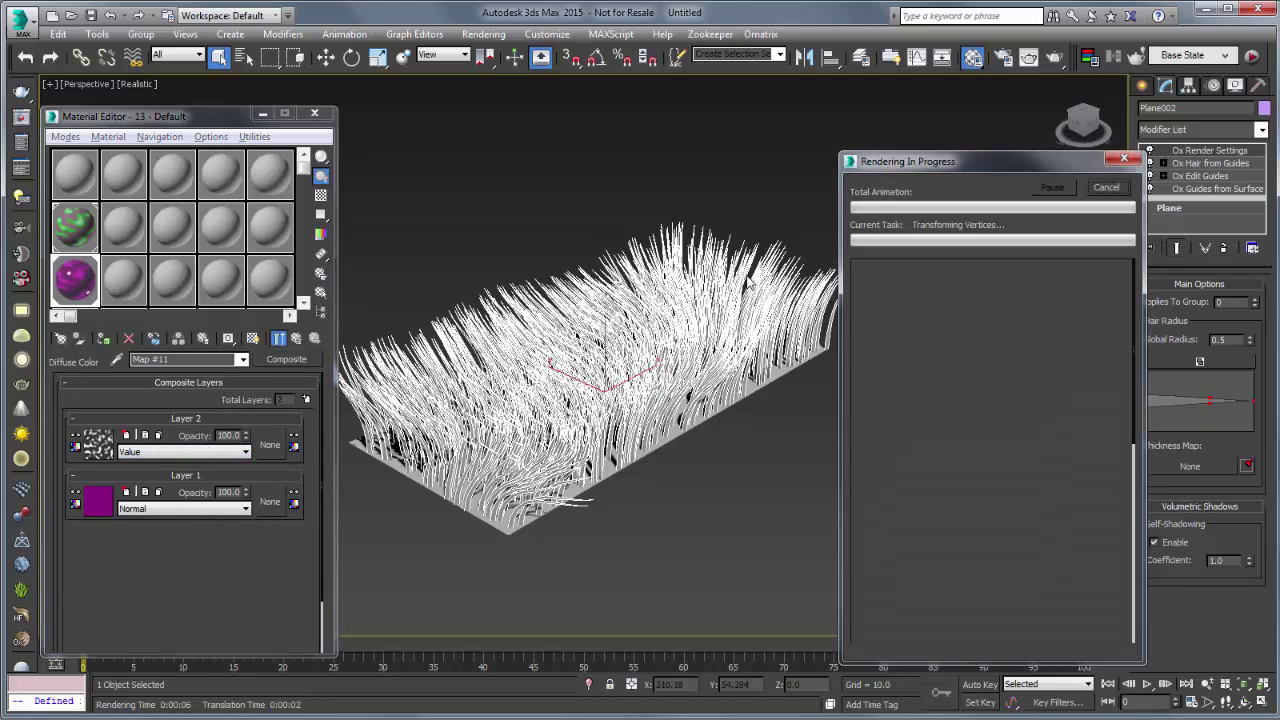